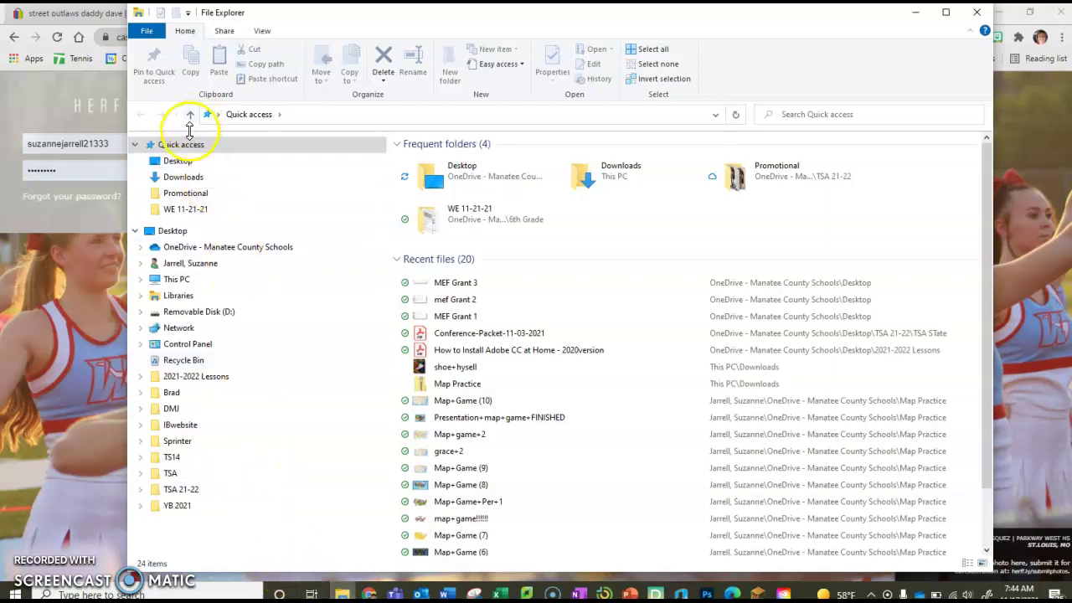
Open the 250___01 folder on Removable Disk (D:) from This PC
click(176, 281)
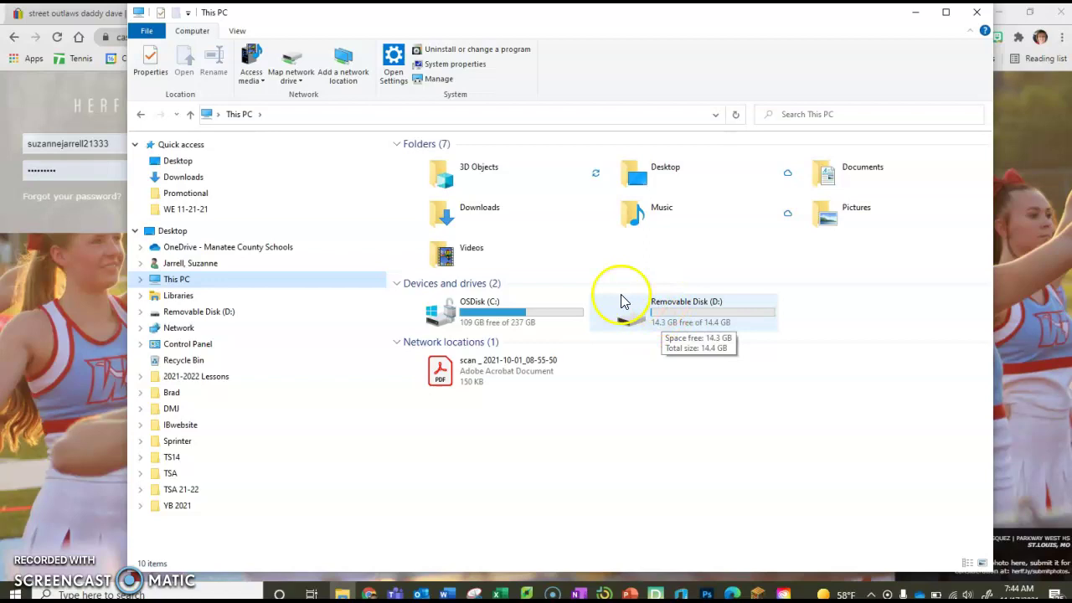
double_click(651, 315)
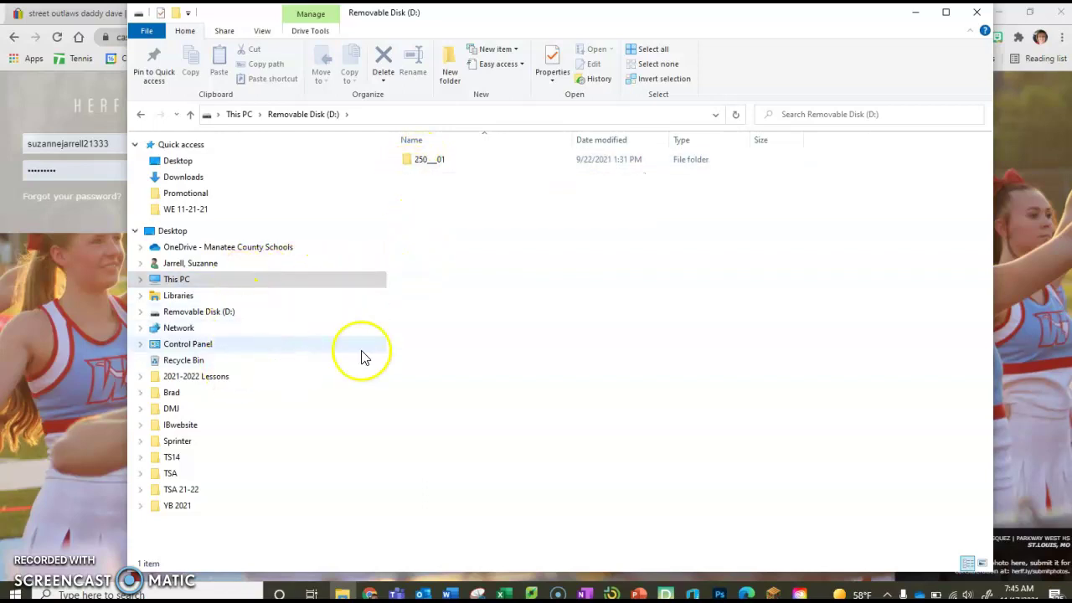
double_click(431, 165)
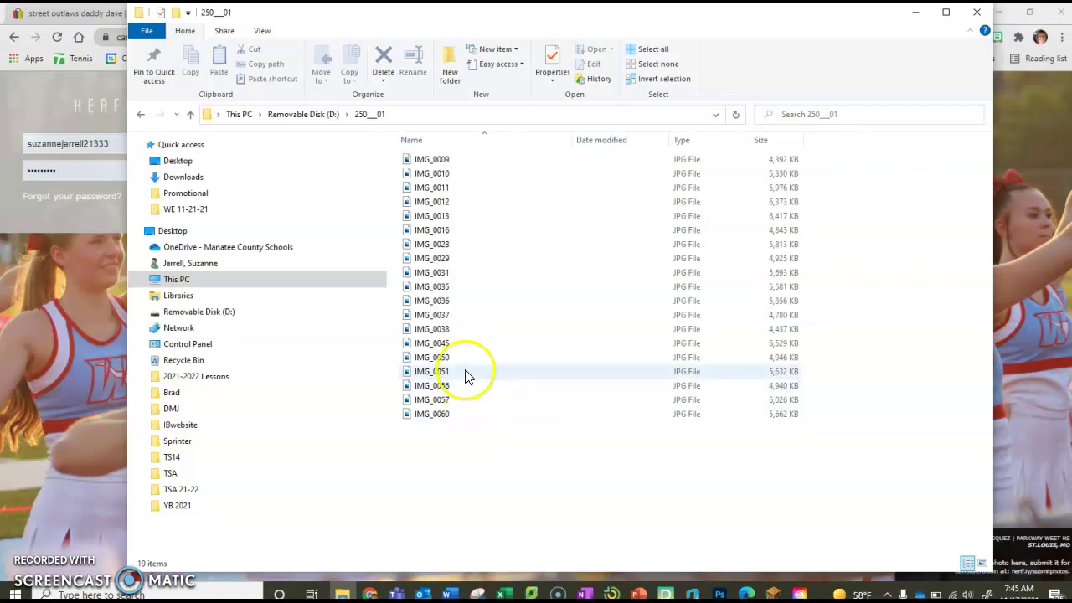
Select IMG_0009 and display the 250___01 folder's photos as extra large icons
click(425, 159)
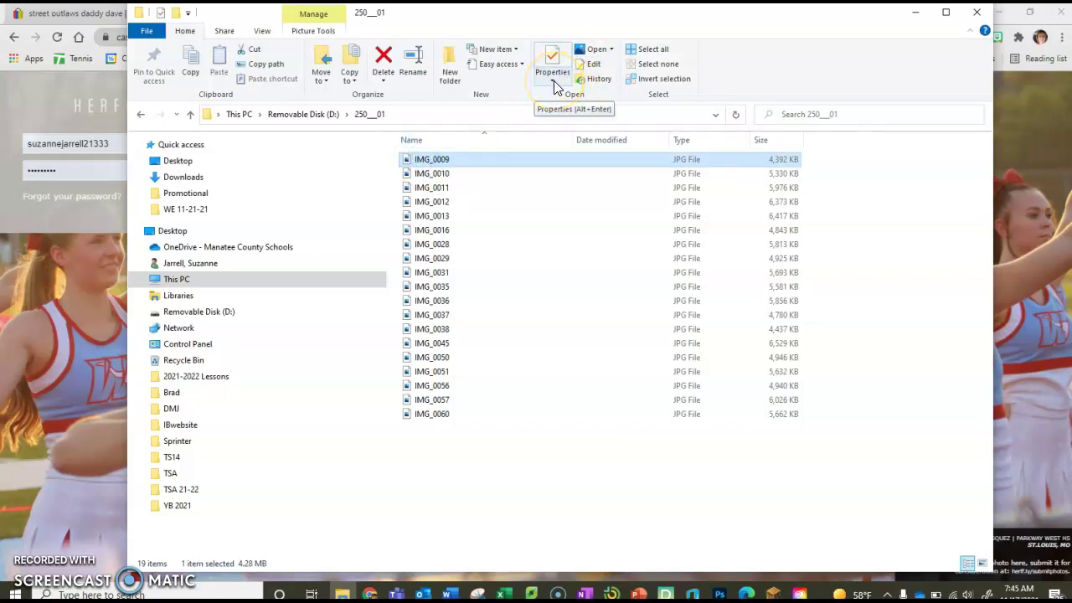
click(262, 31)
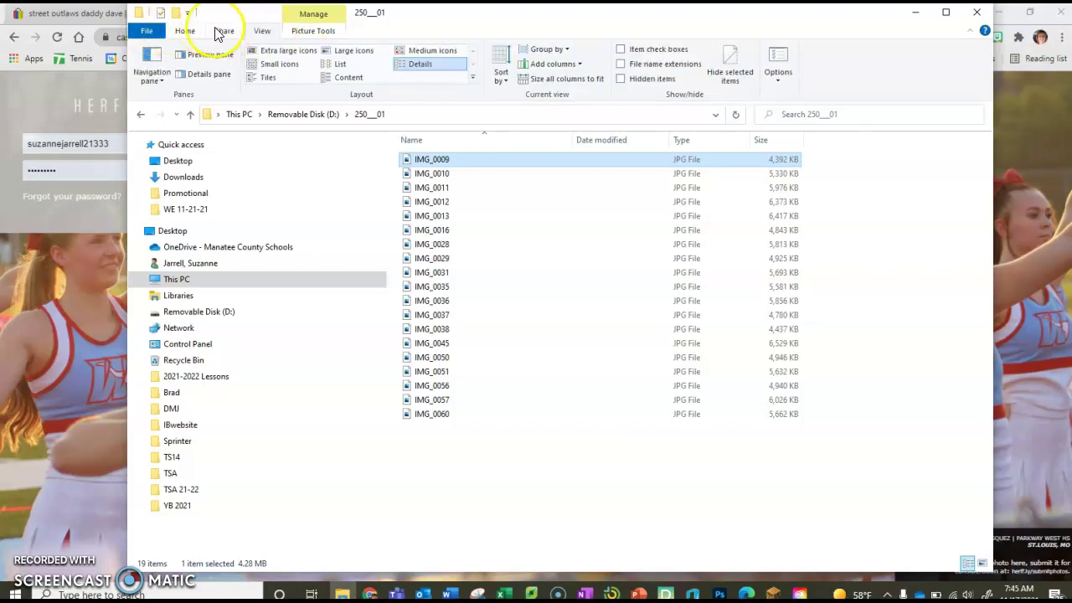
click(285, 50)
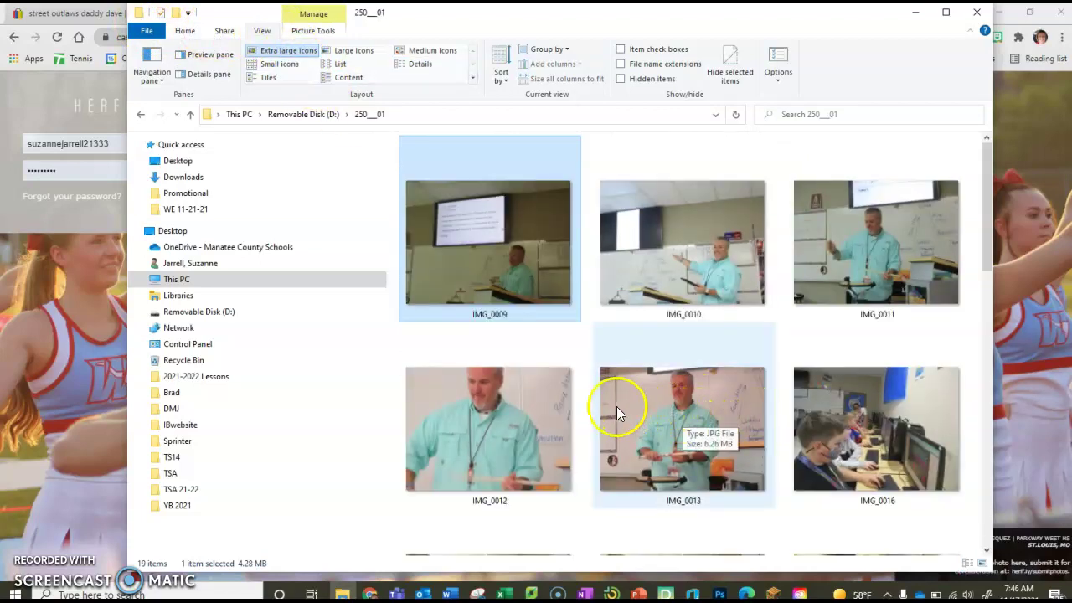
Examine the photo thumbnails in the 250___01 folder to judge which pictures are worth using
scroll(552, 402, down, 2)
scroll(561, 378, up, 2)
scroll(568, 377, down, 4)
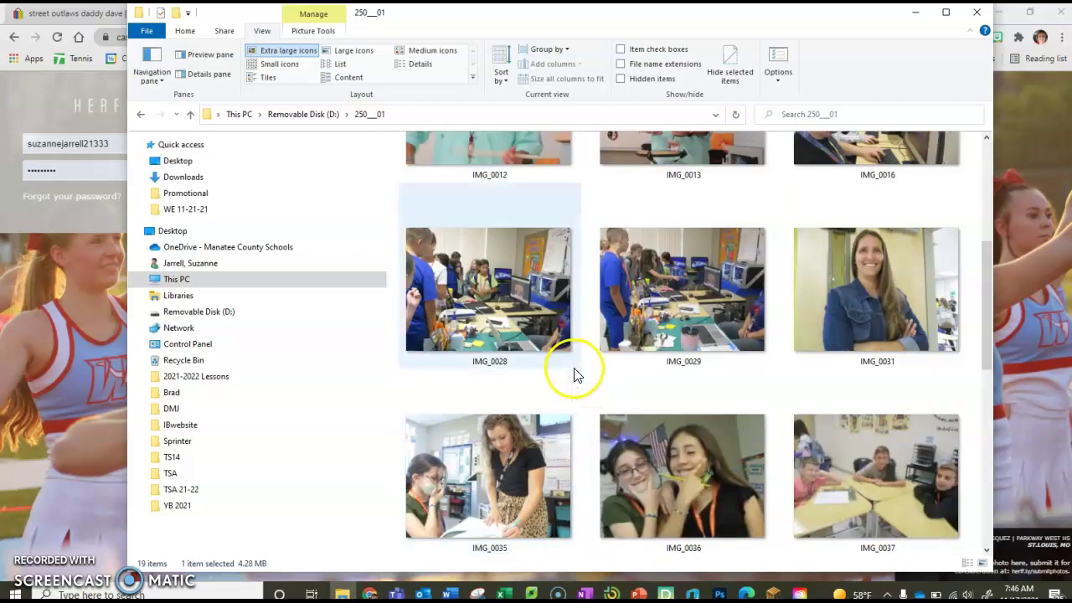
scroll(573, 370, up, 2)
scroll(574, 367, up, 3)
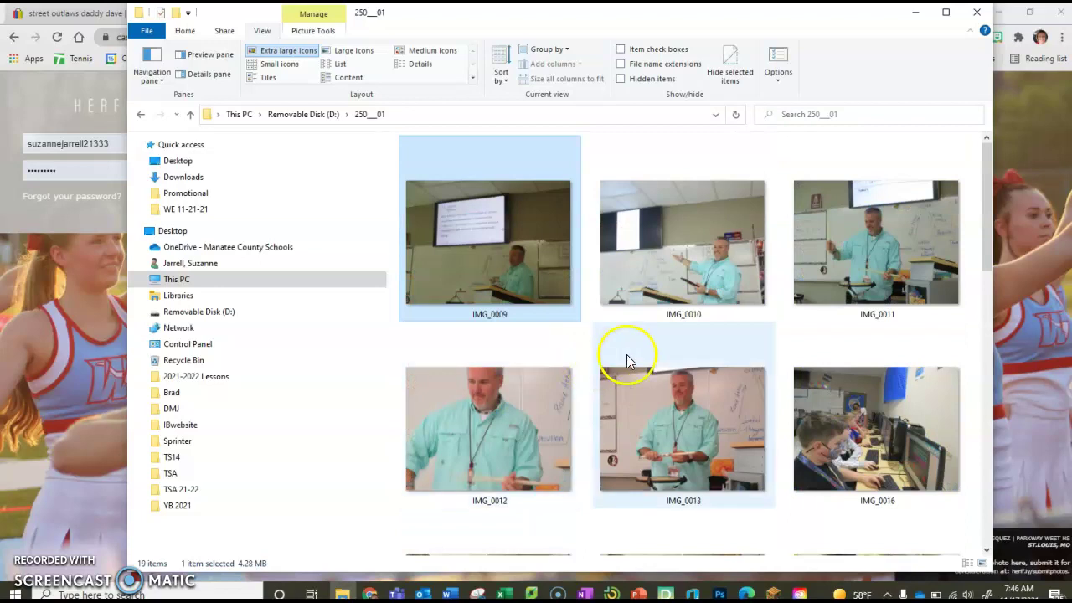
scroll(677, 353, down, 2)
scroll(676, 354, up, 2)
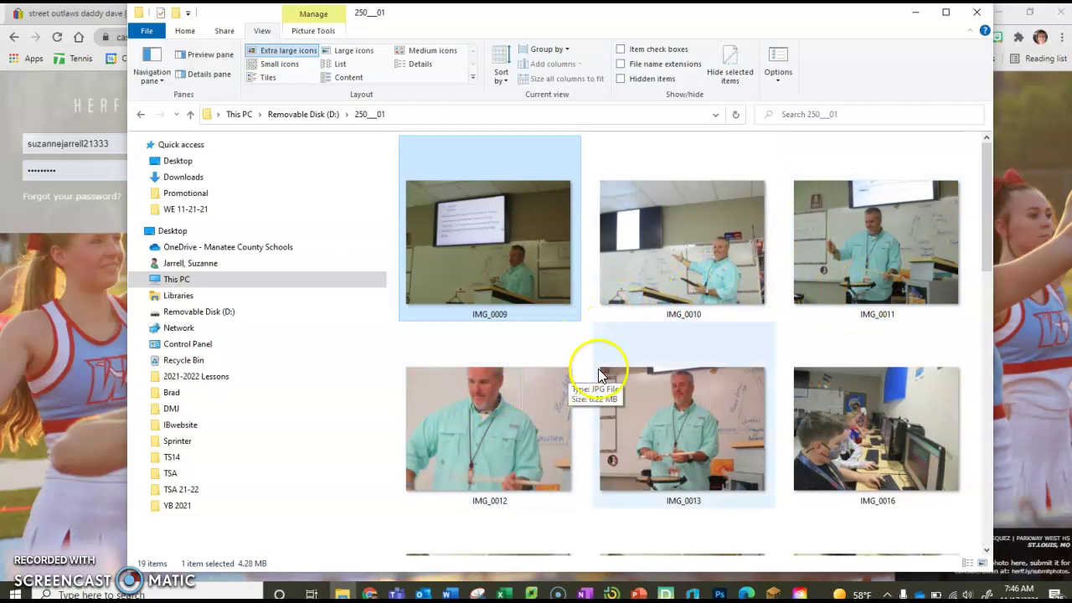
scroll(732, 332, down, 2)
scroll(727, 327, up, 2)
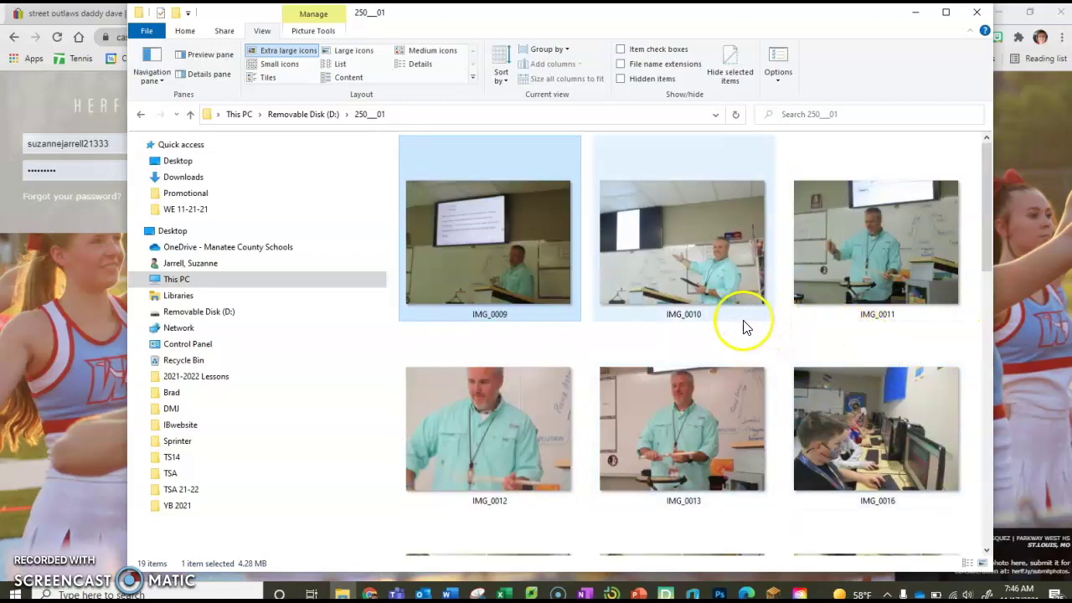
Select the photos IMG_0010, IMG_0031 and IMG_0035 together in the folder
click(675, 266)
scroll(792, 321, down, 3)
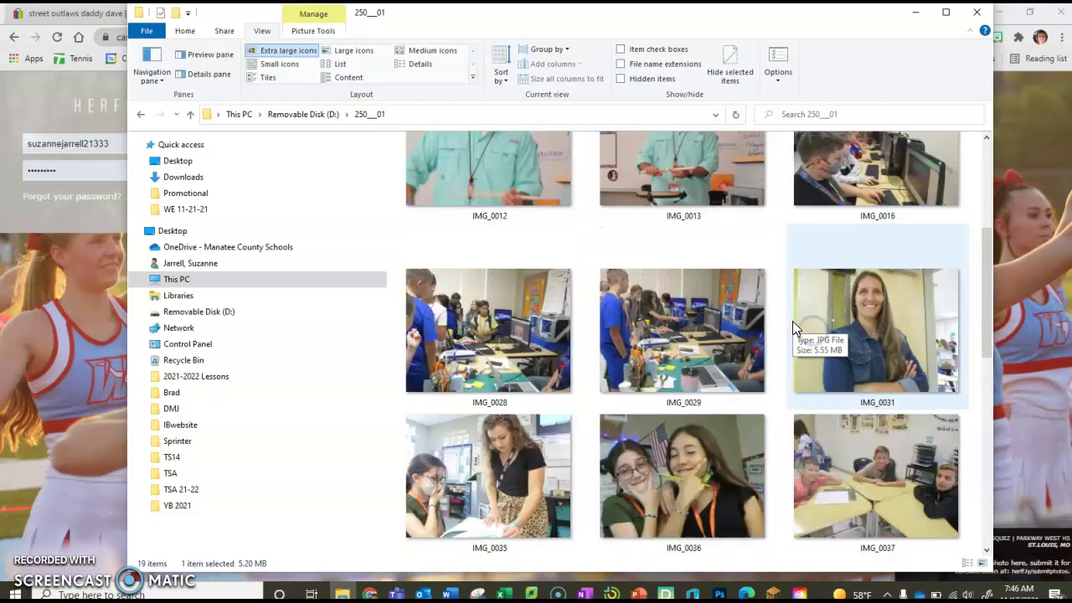
click(856, 332)
ctrl+click(882, 327)
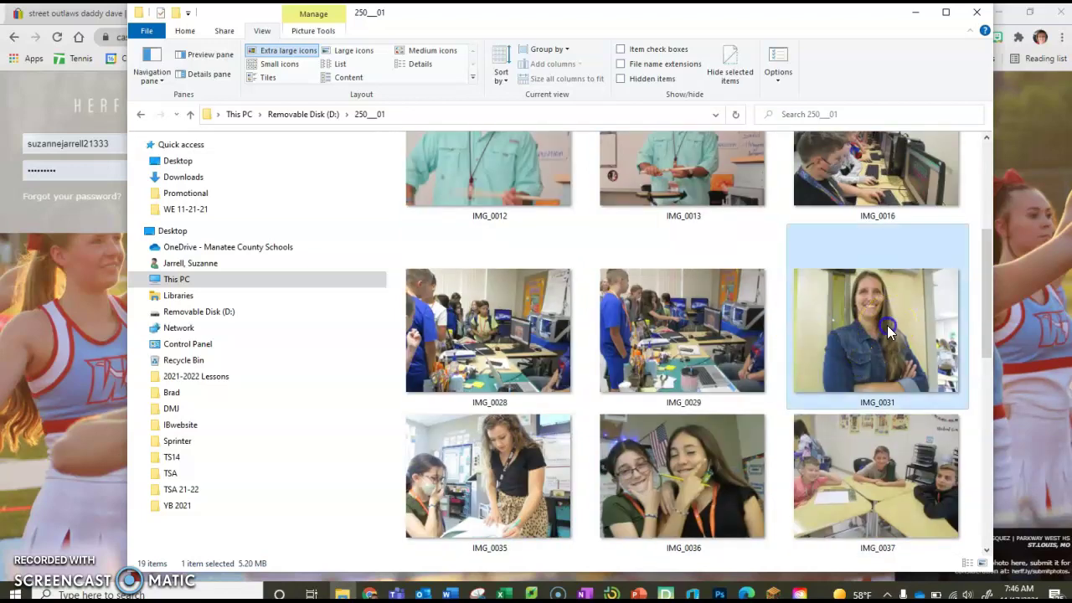
scroll(883, 328, down, 4)
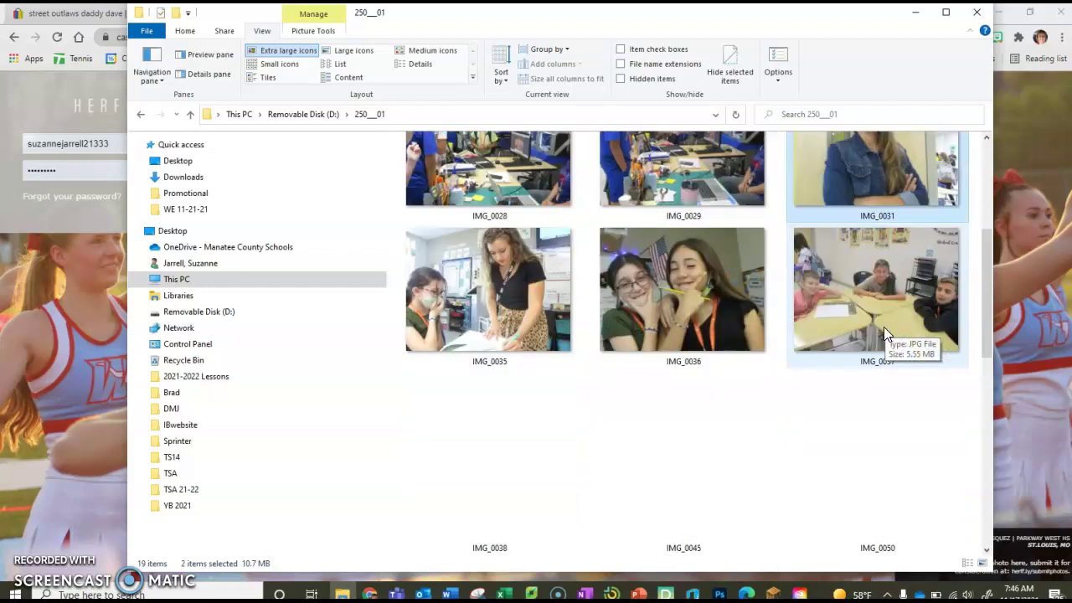
scroll(869, 339, down, 2)
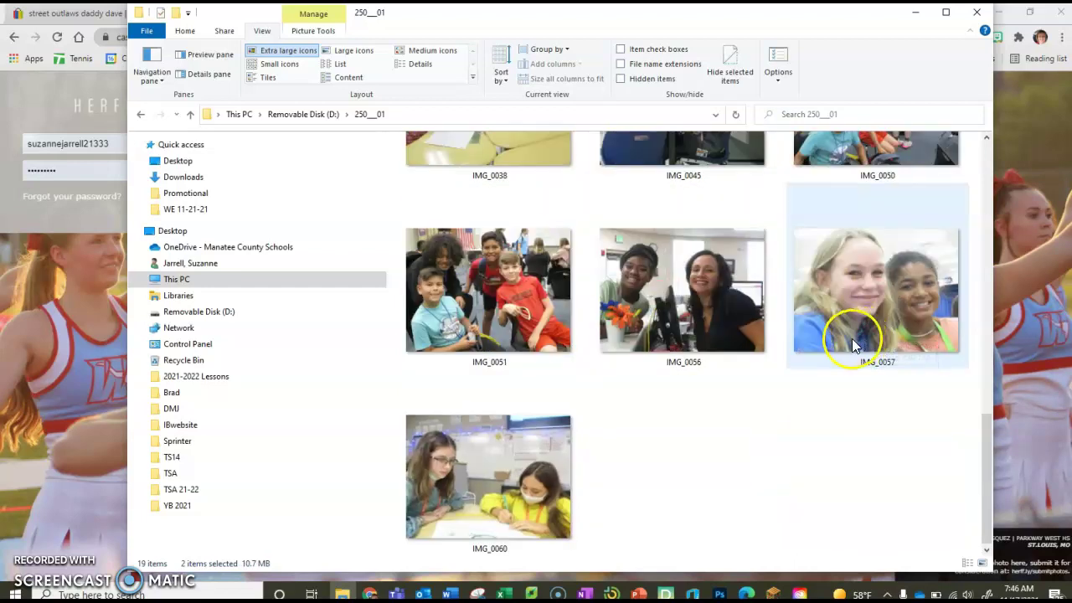
scroll(596, 366, up, 3)
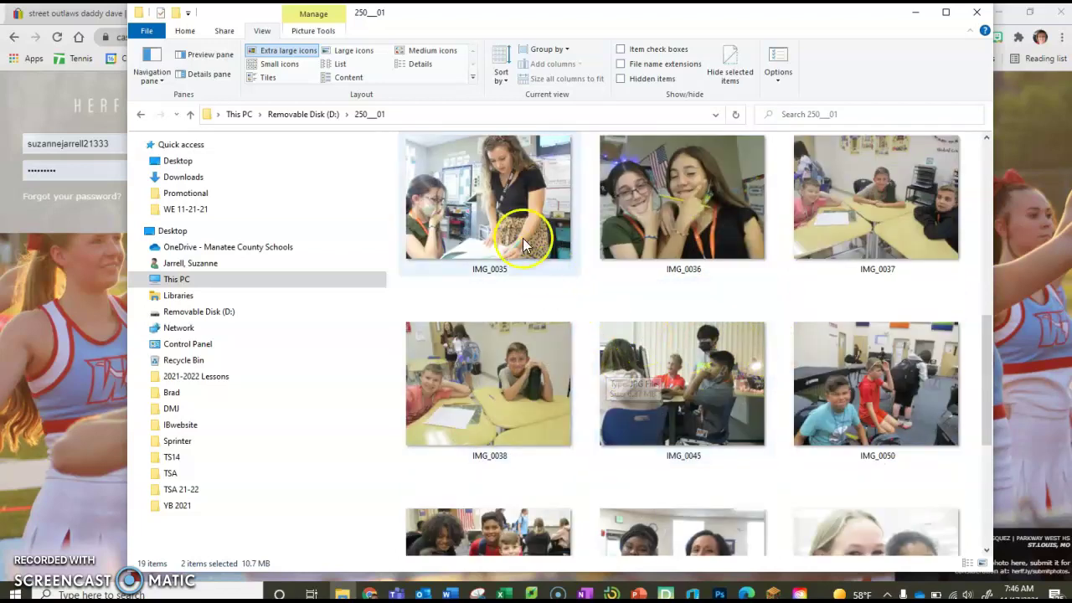
scroll(524, 230, up, 2)
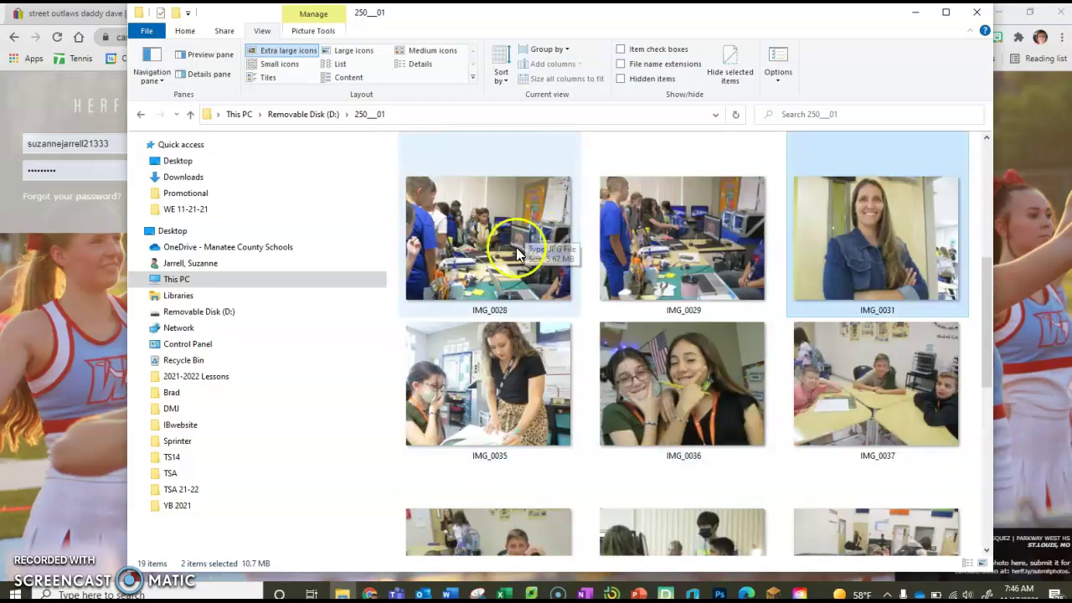
ctrl+click(504, 383)
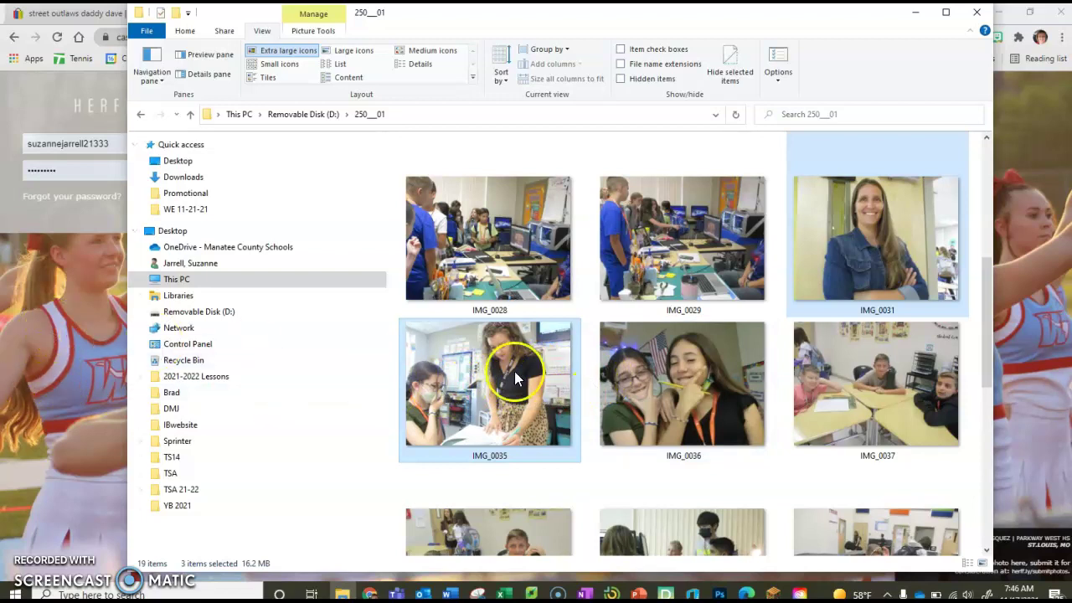
Switch to the Herff Jones page in Chrome, sign in with the prefilled credentials and open the 2022 MAINBOOK order
click(70, 330)
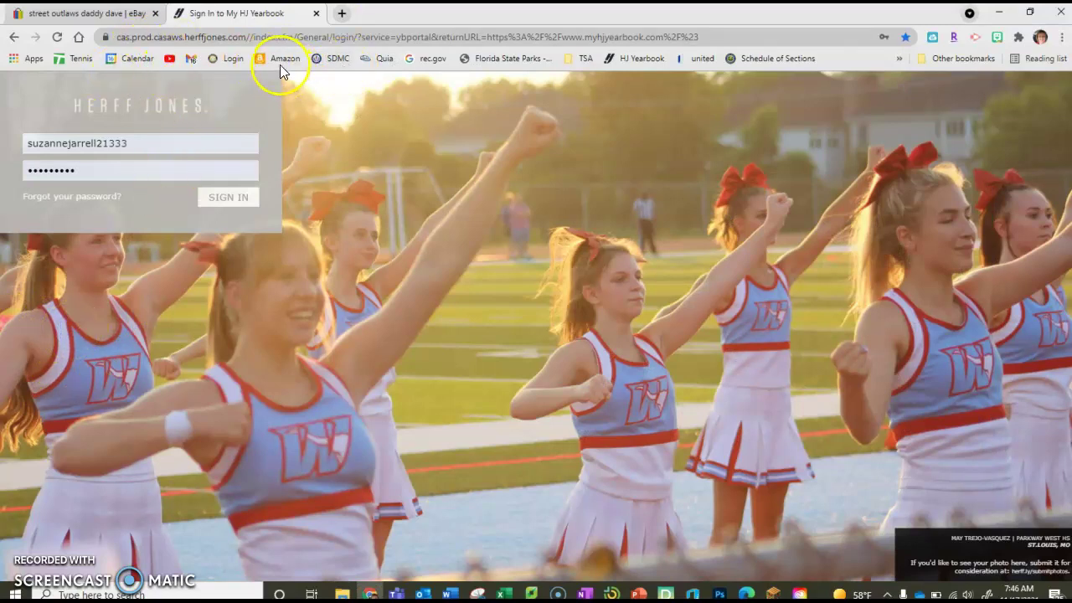
click(229, 201)
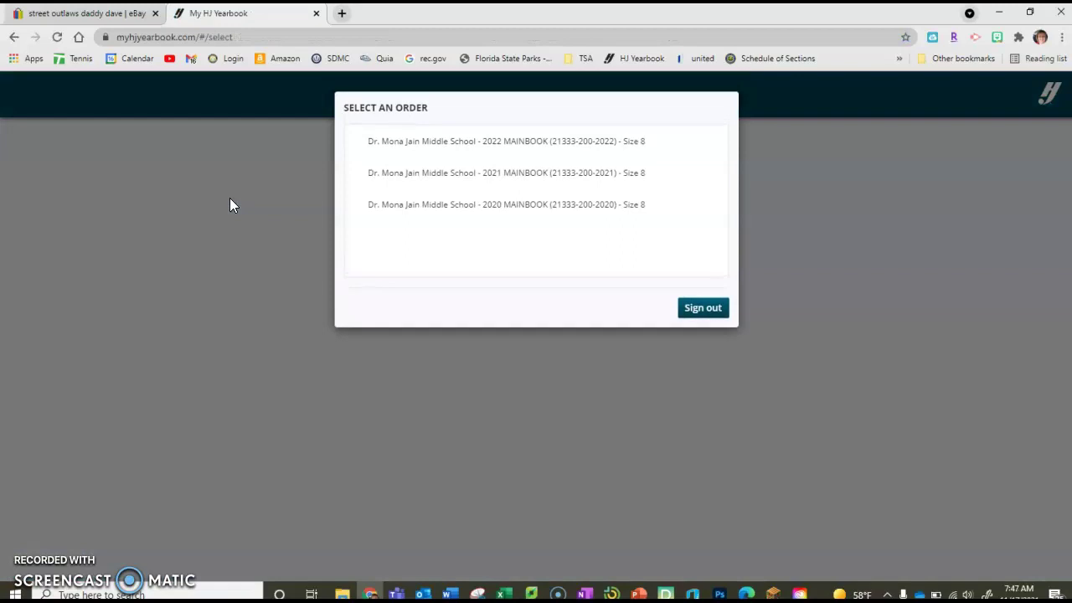
click(416, 184)
click(529, 144)
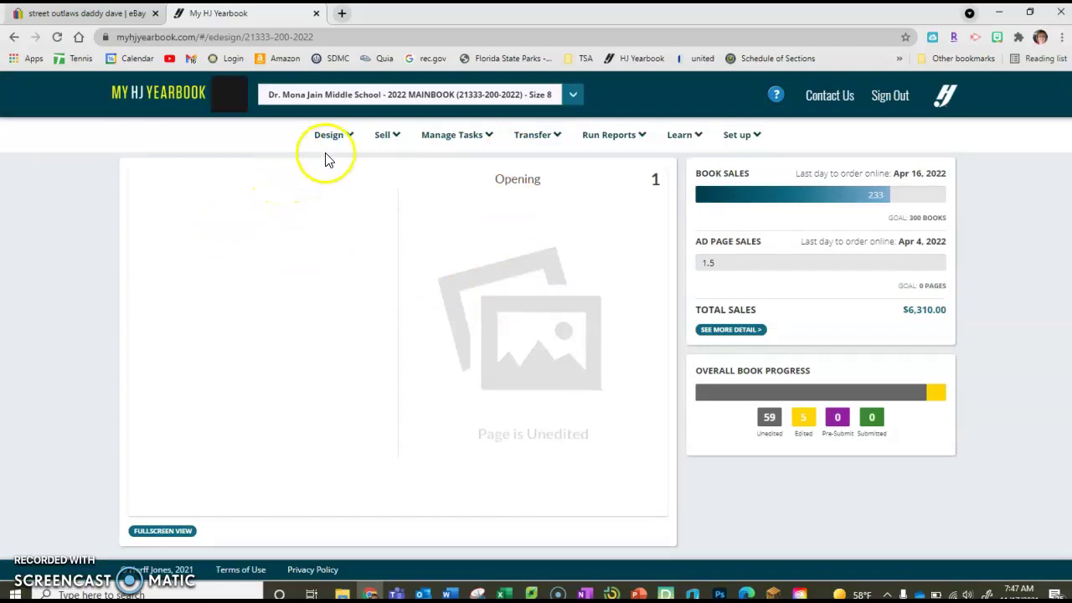
Open the yearbook's design library and dismiss the new update notice
mouse_move(336, 151)
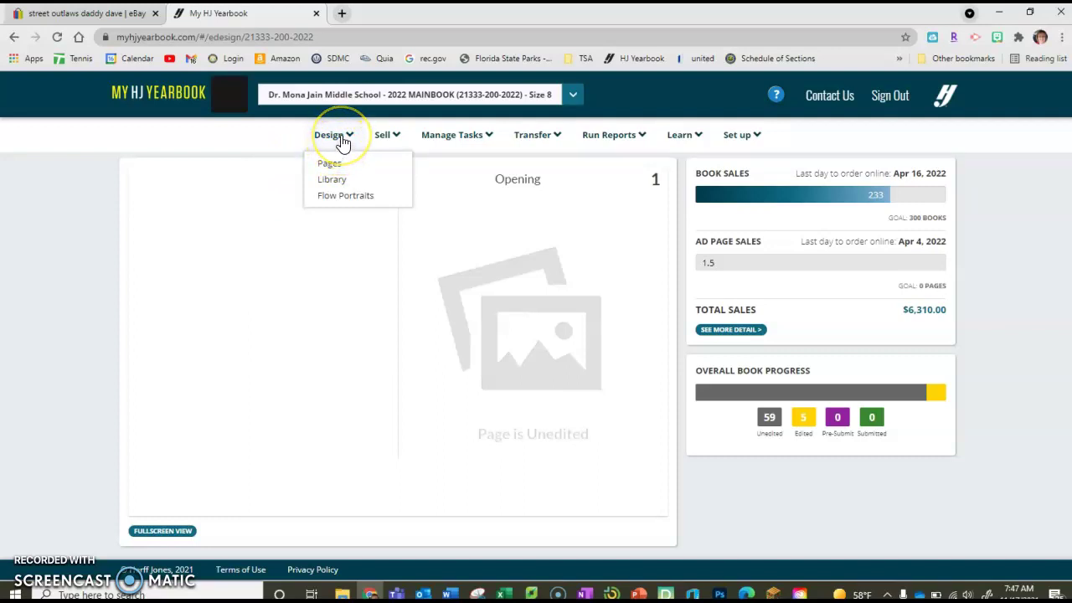
click(330, 179)
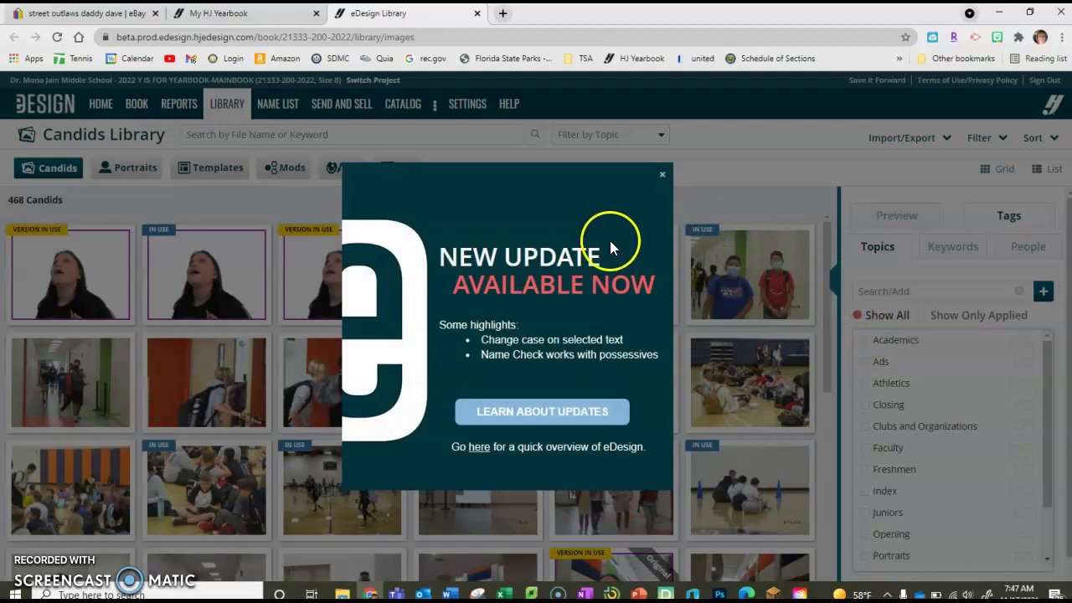
click(661, 177)
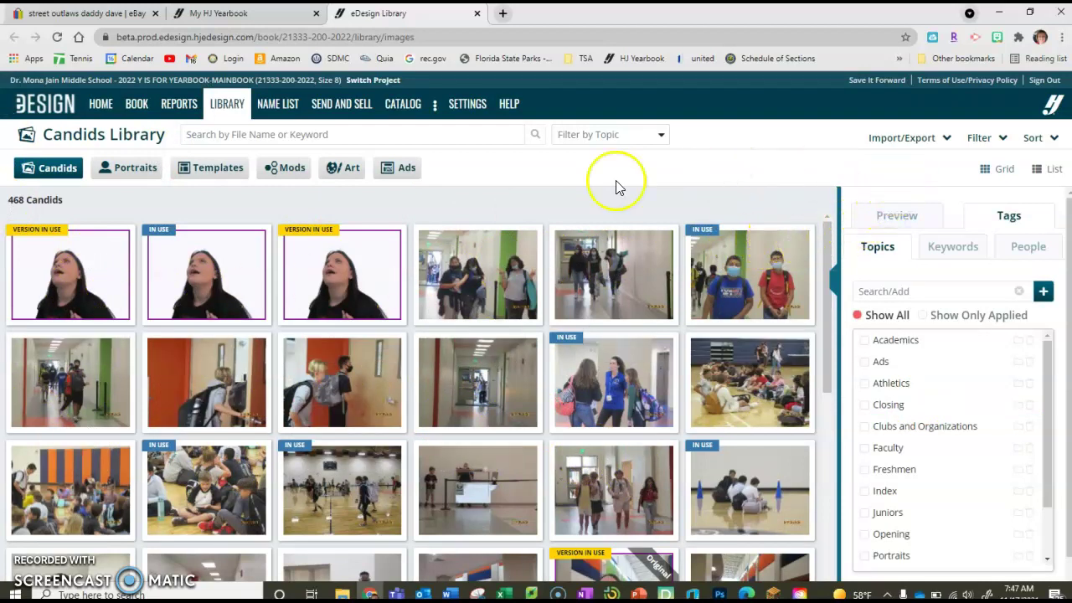
Start an import from the device into the Candids library and browse to the 250___01 folder on Removable Disk (D:)
click(918, 147)
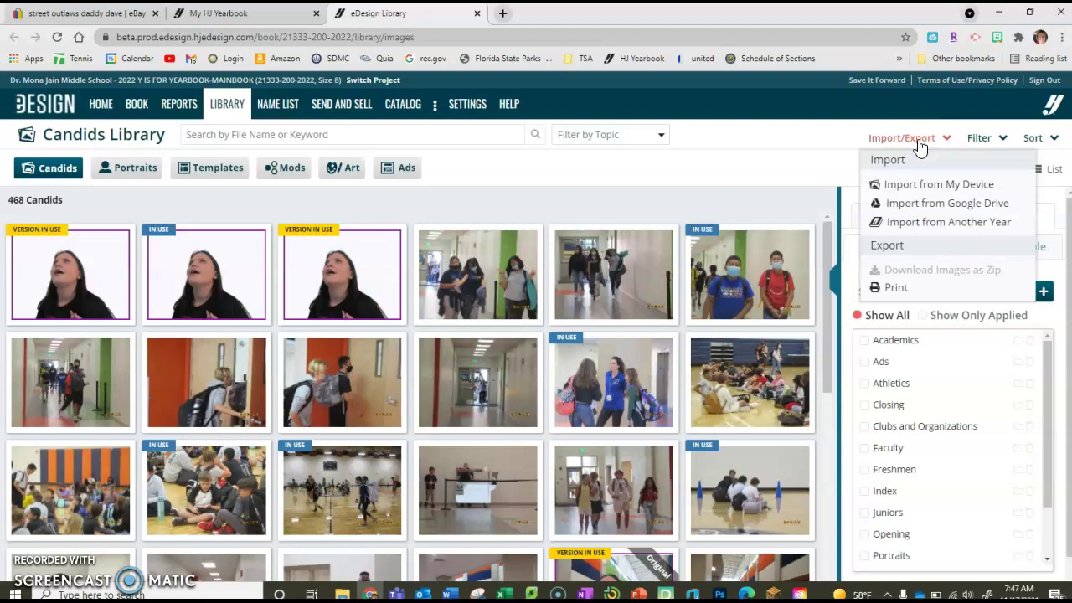
click(897, 189)
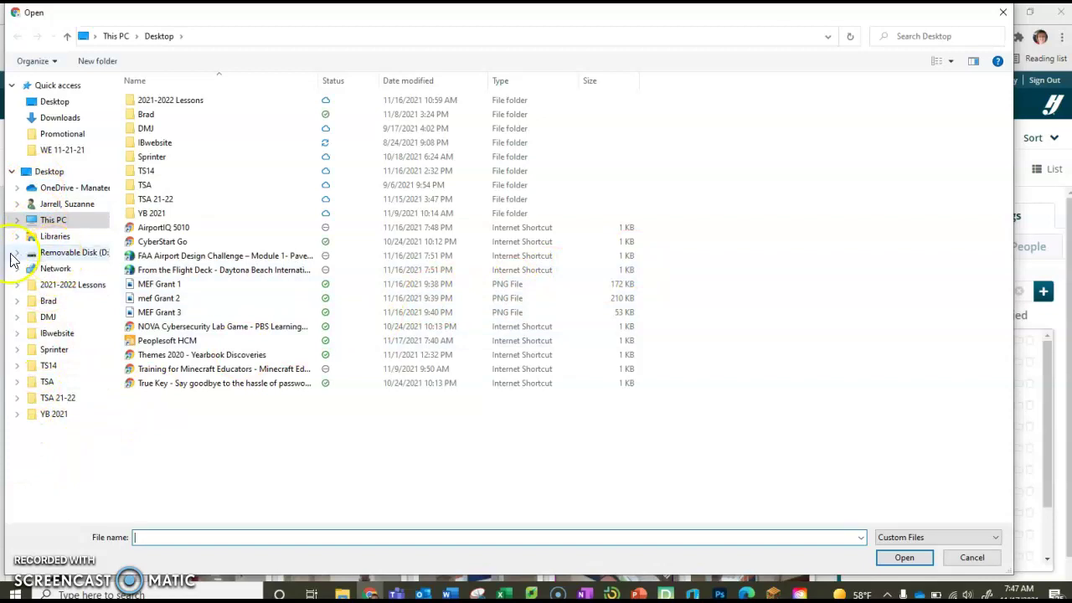
click(49, 219)
click(358, 219)
double_click(358, 220)
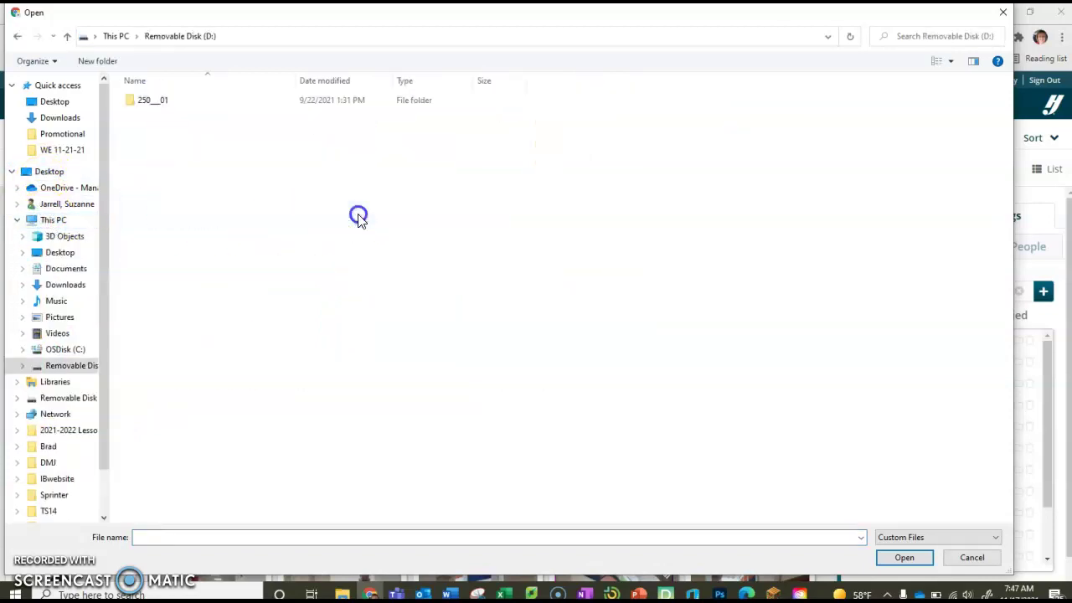
click(145, 103)
double_click(145, 102)
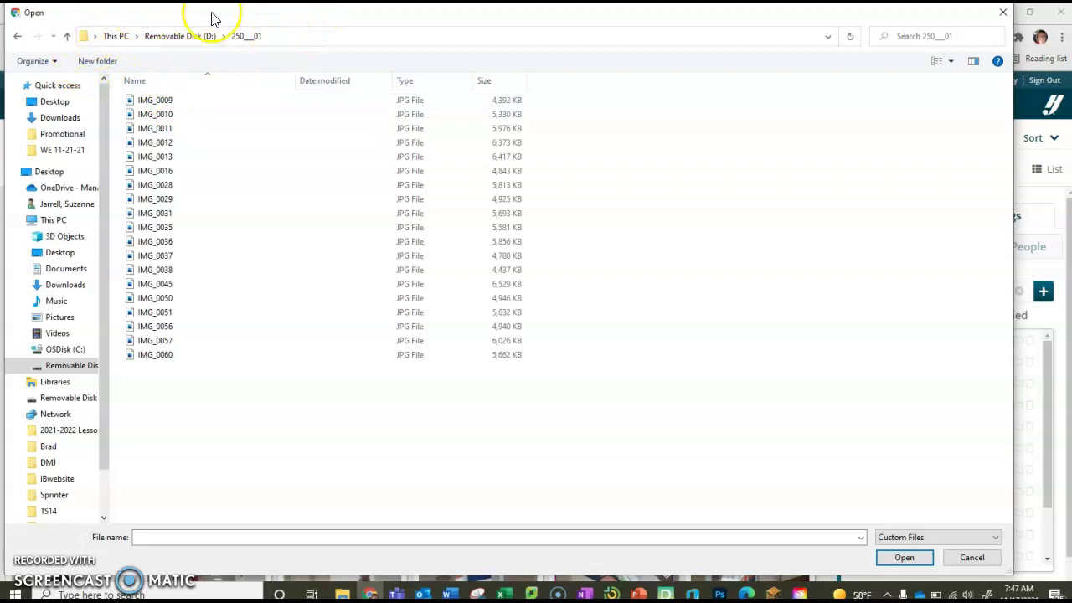
Display the photos in the file selection dialog as extra large icons
drag(185, 23, 152, 23)
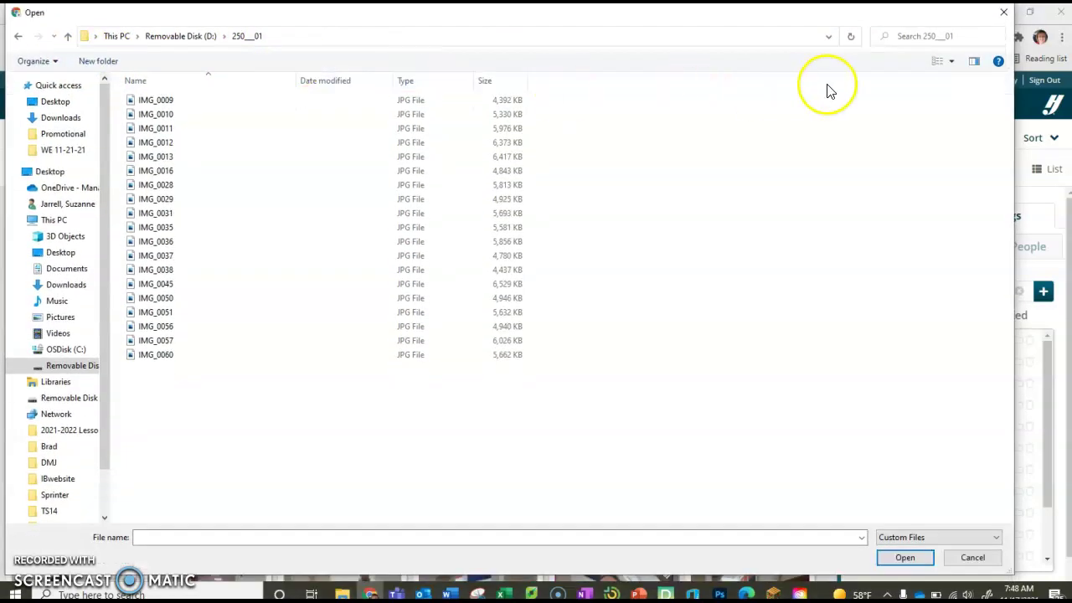
click(955, 64)
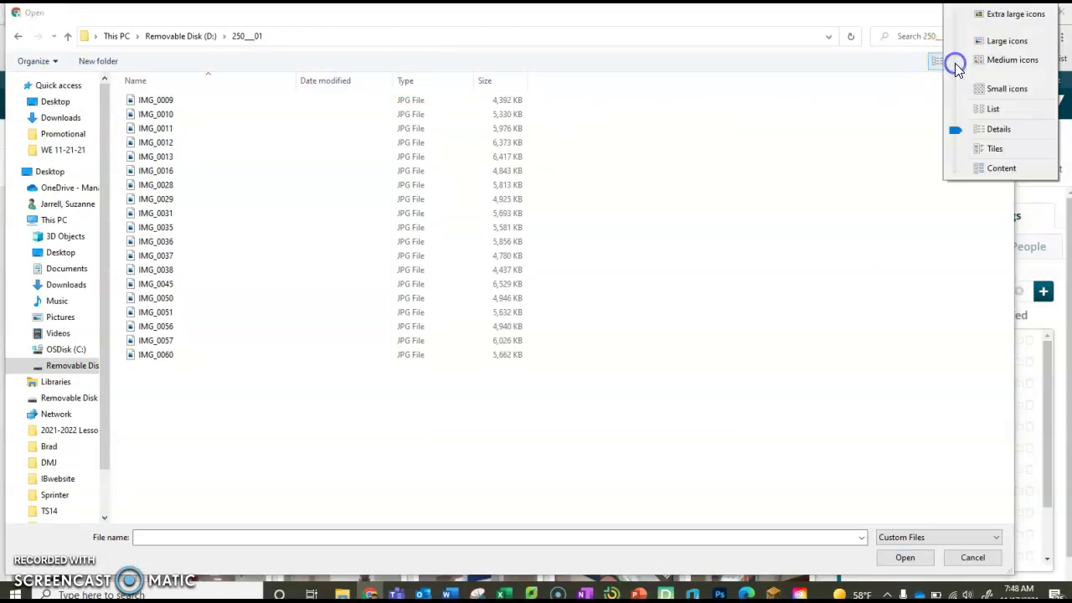
click(994, 16)
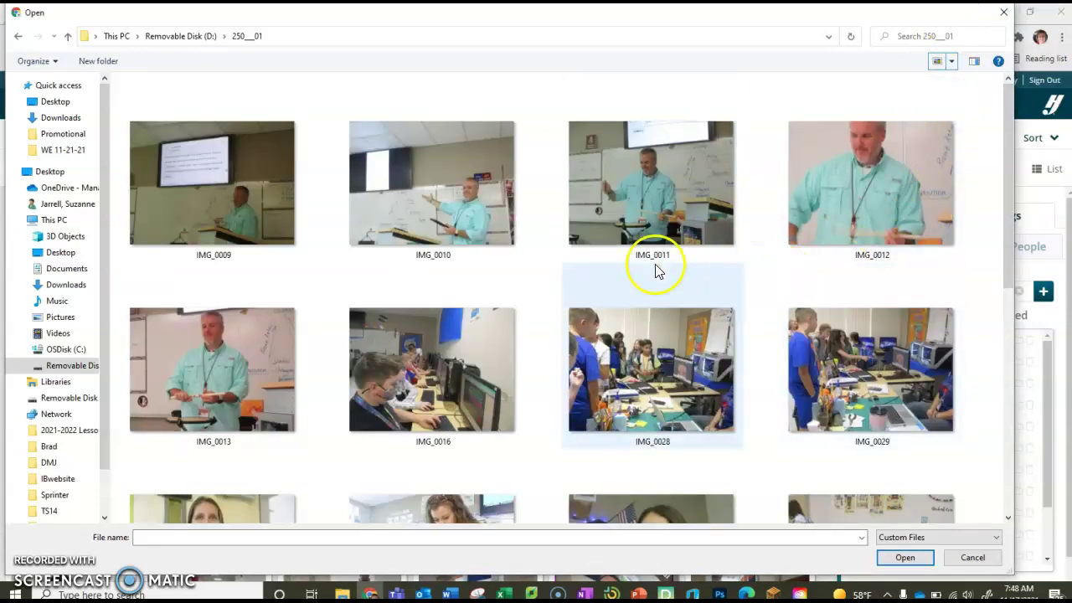
Choose IMG_0010, IMG_0031 and IMG_0035 in the file dialog and upload them to the Candids library
click(421, 197)
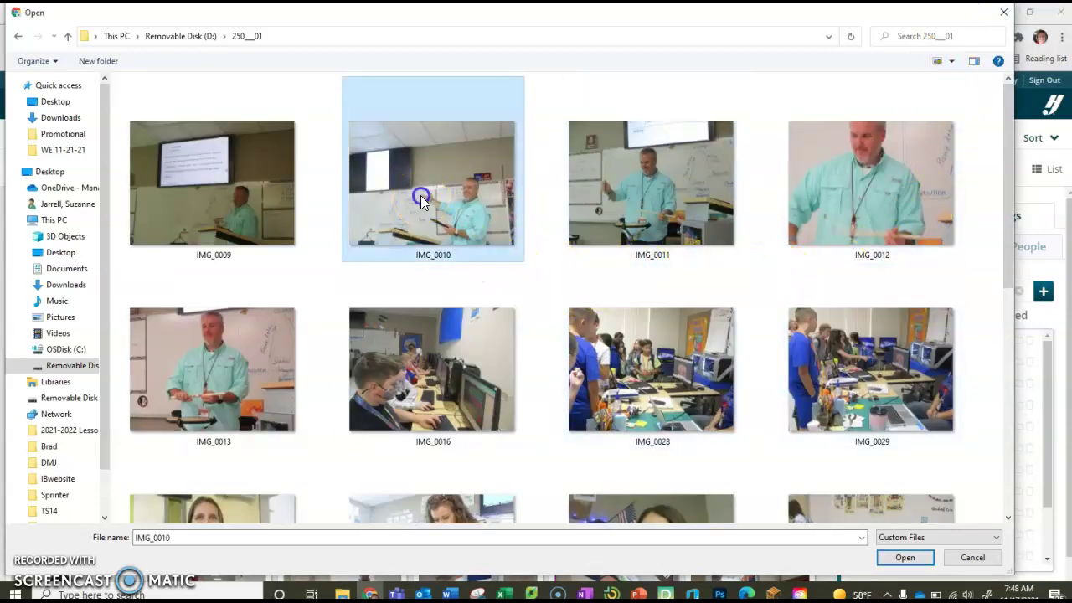
scroll(427, 200, down, 1)
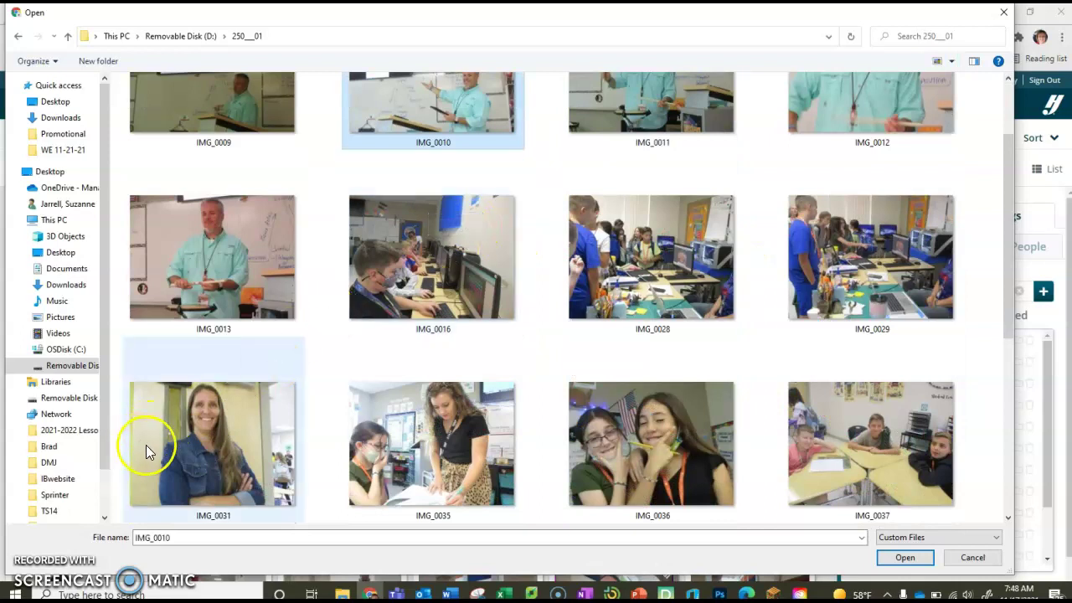
ctrl+click(226, 442)
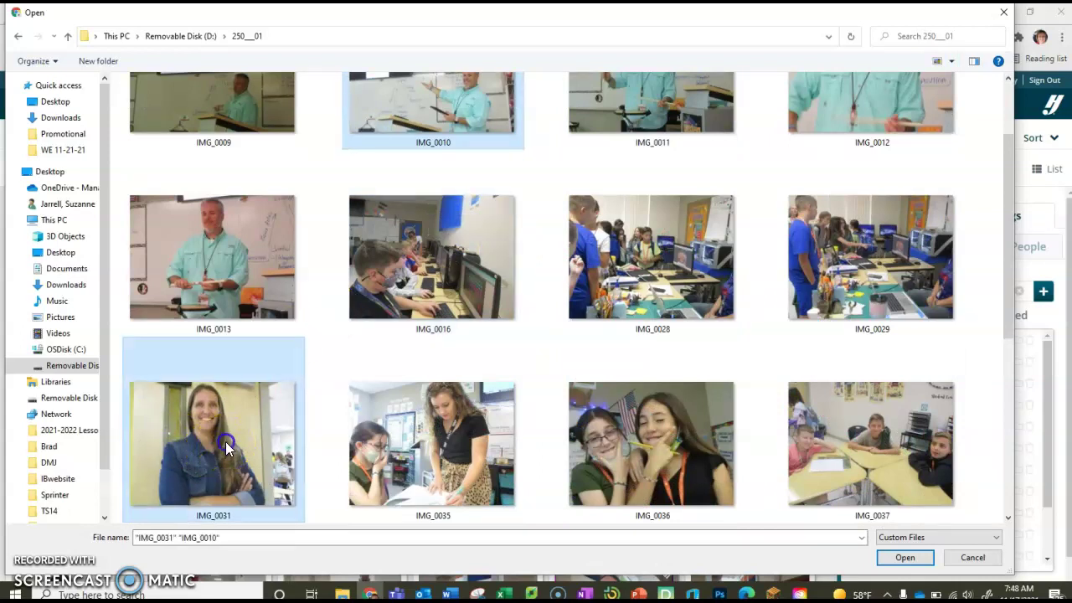
ctrl+click(401, 443)
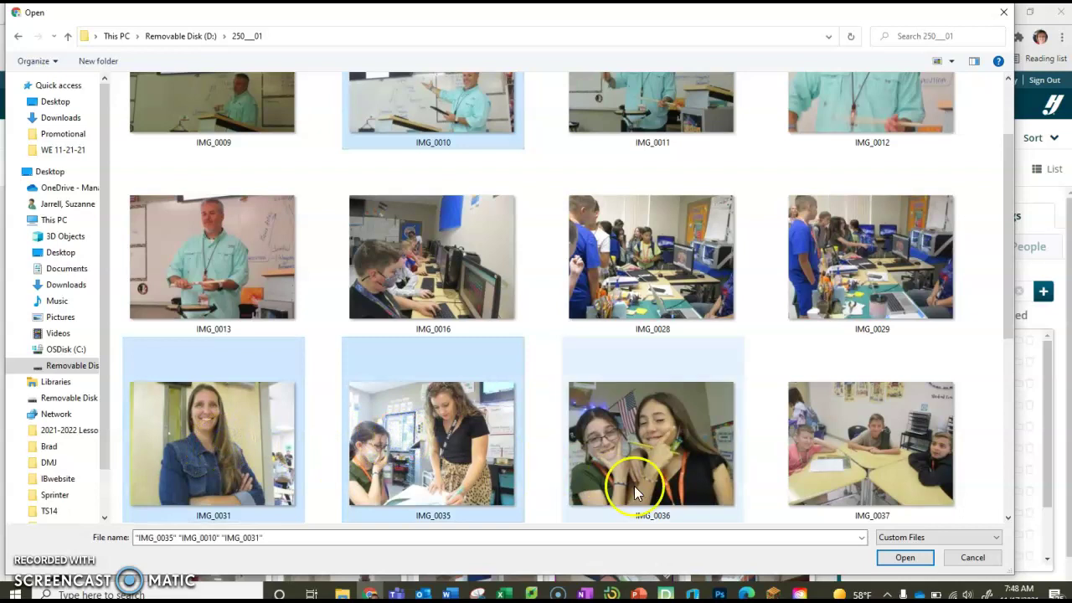
click(912, 563)
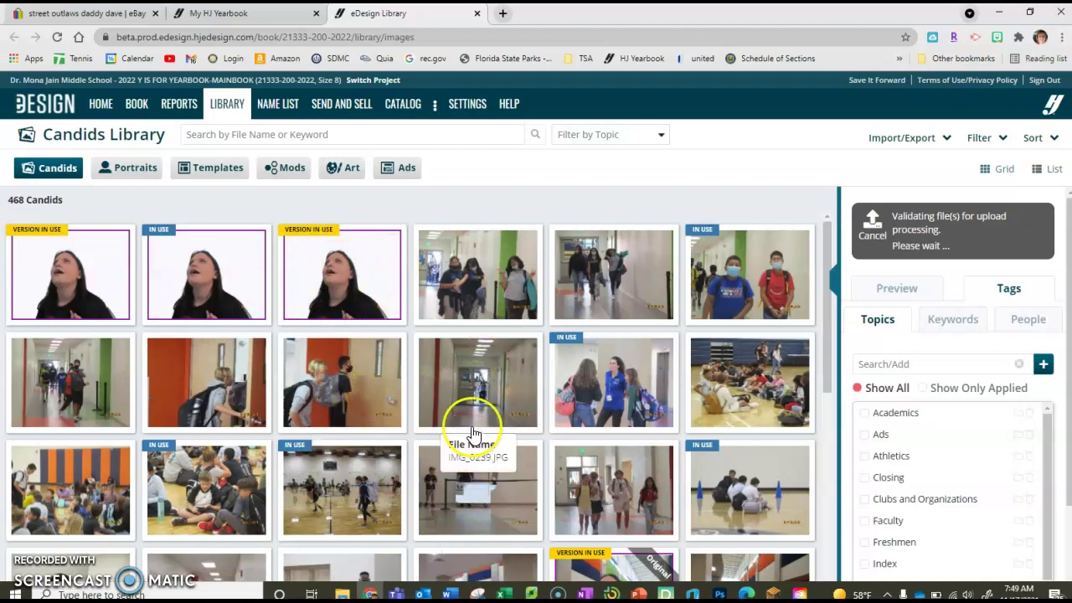
Upload IMG_0035, IMG_0031 and IMG_0010 despite the possible duplicates and choose to tag the images now
click(483, 382)
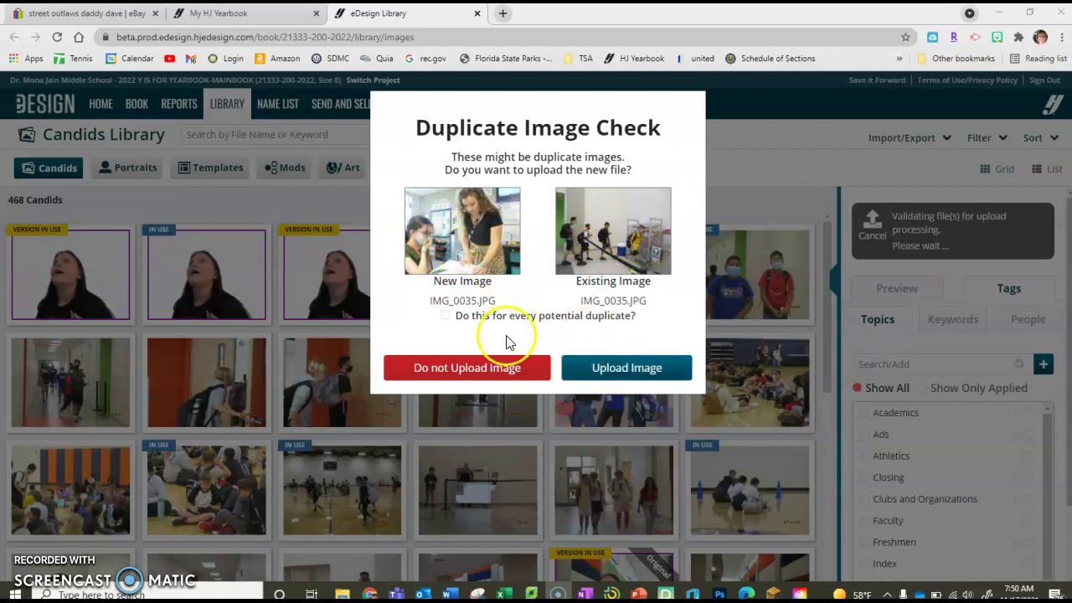
click(610, 376)
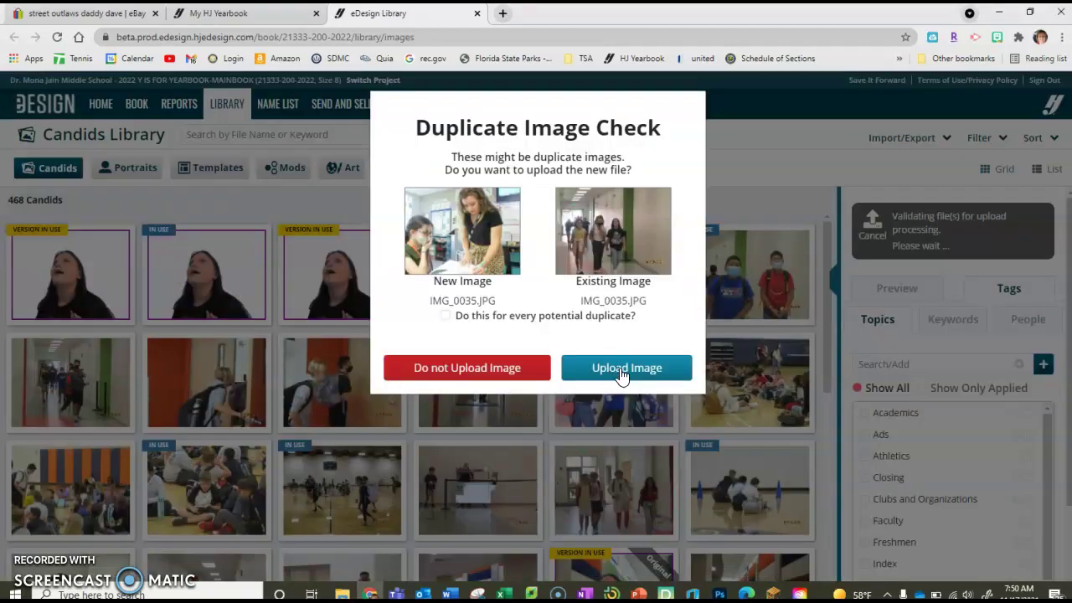
click(620, 373)
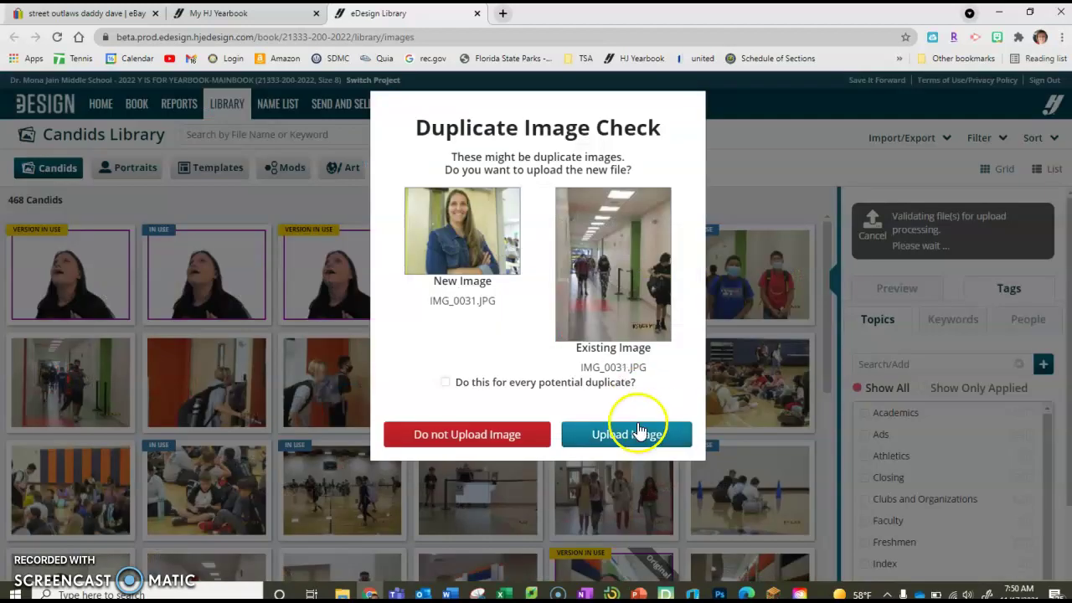
click(624, 440)
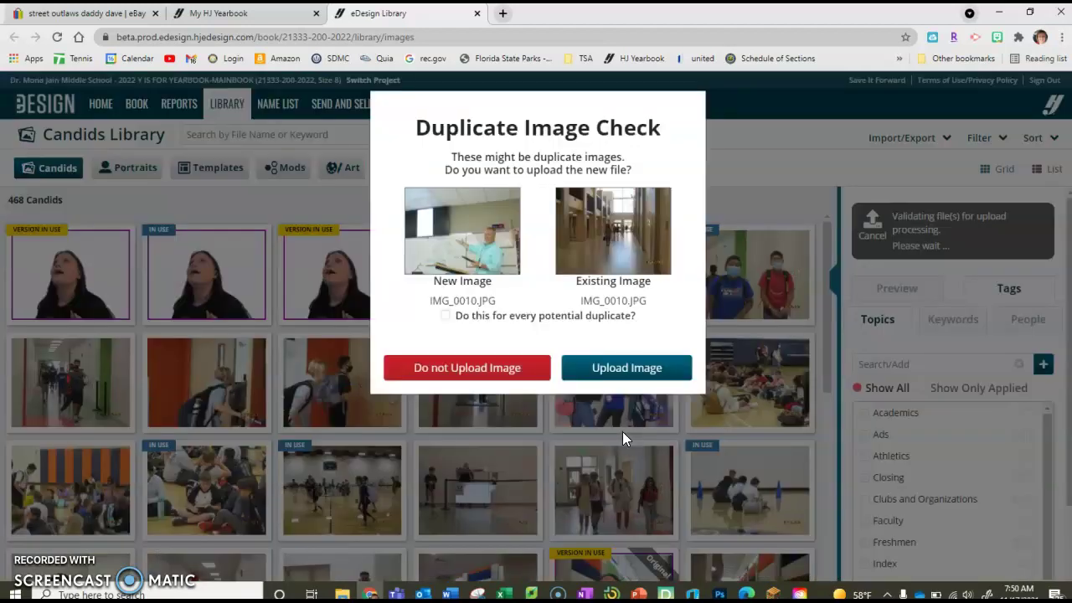
click(637, 371)
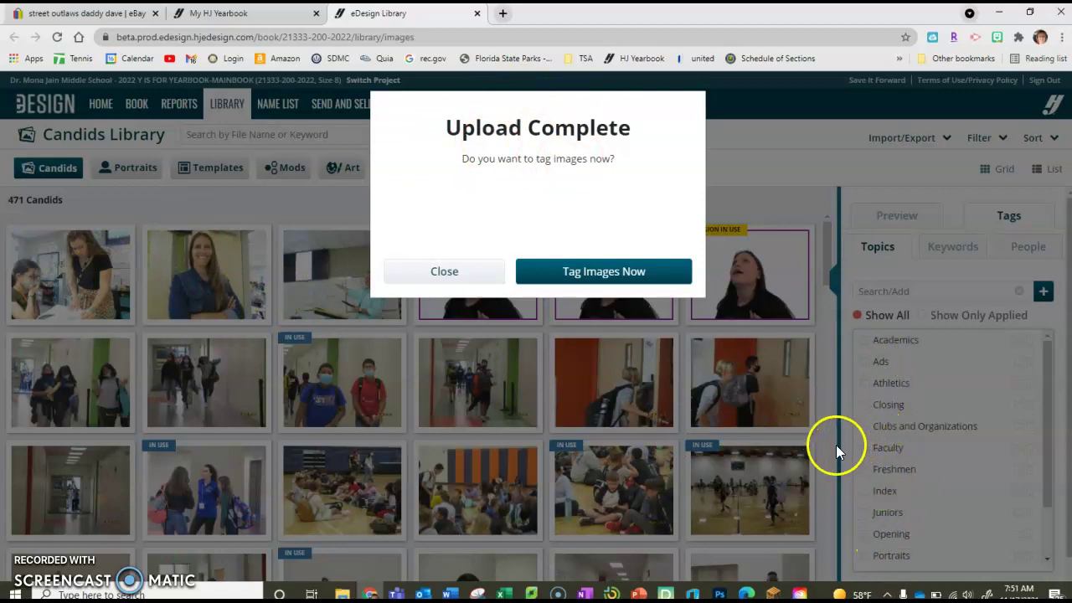
click(608, 279)
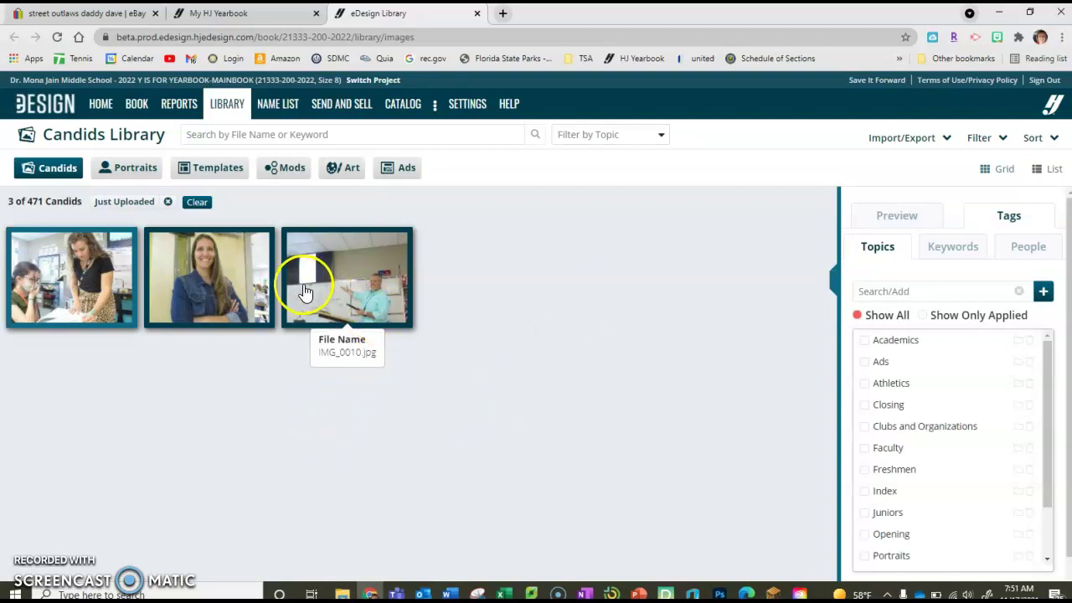
Select the three just-uploaded photos IMG_0010, IMG_0031 and IMG_0035 together in the Candids library
click(335, 289)
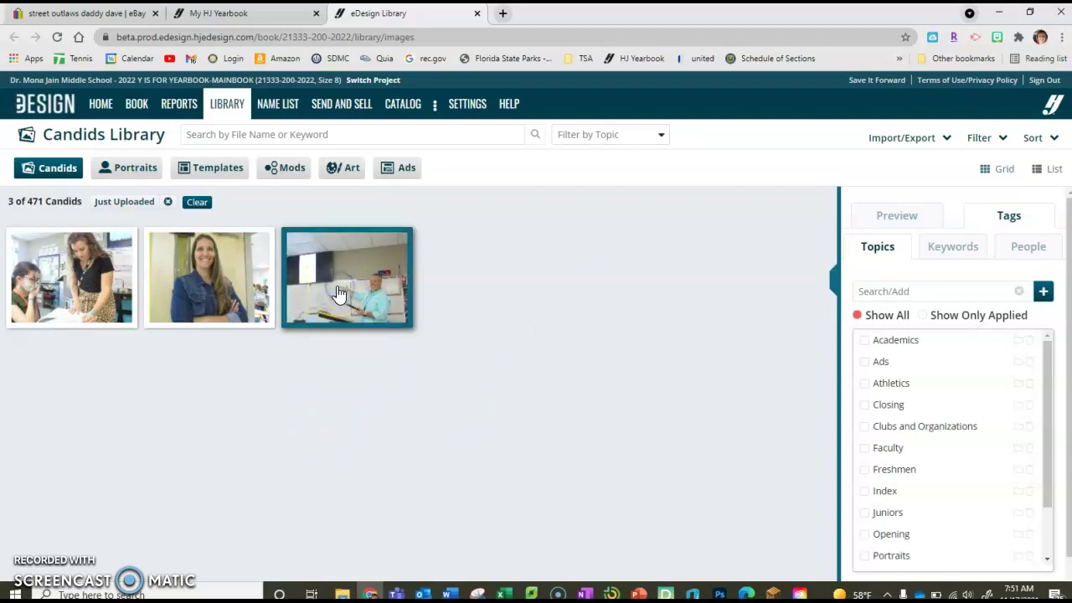
ctrl+click(230, 285)
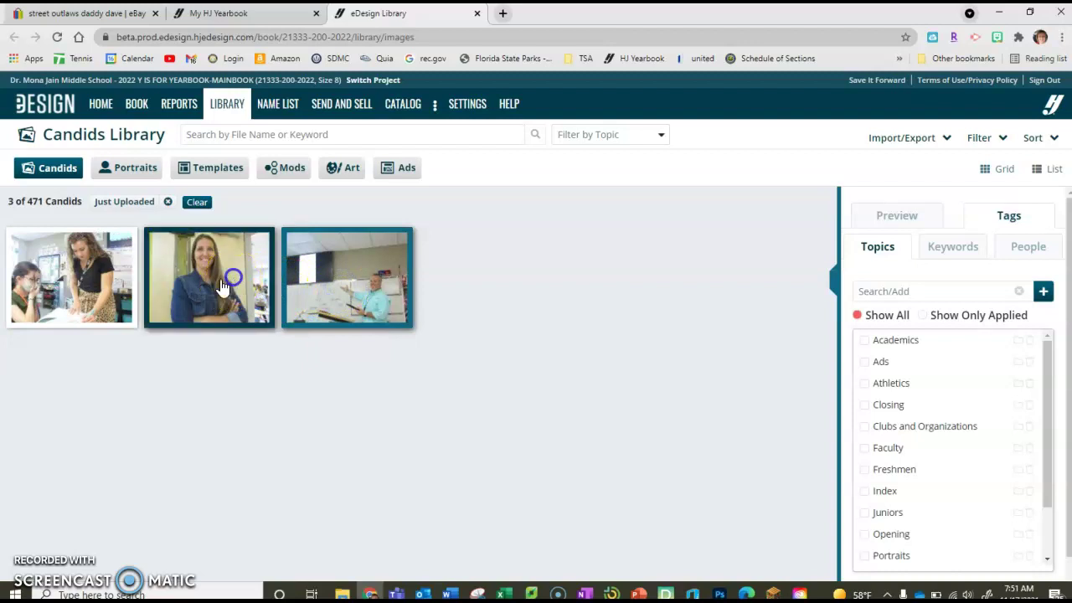
ctrl+click(105, 276)
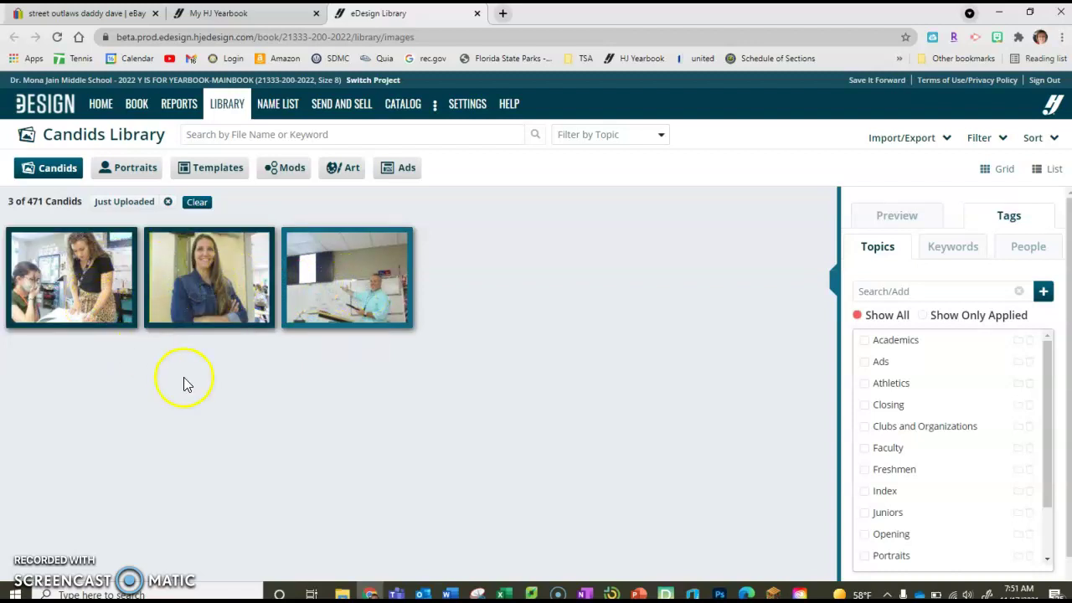
click(344, 298)
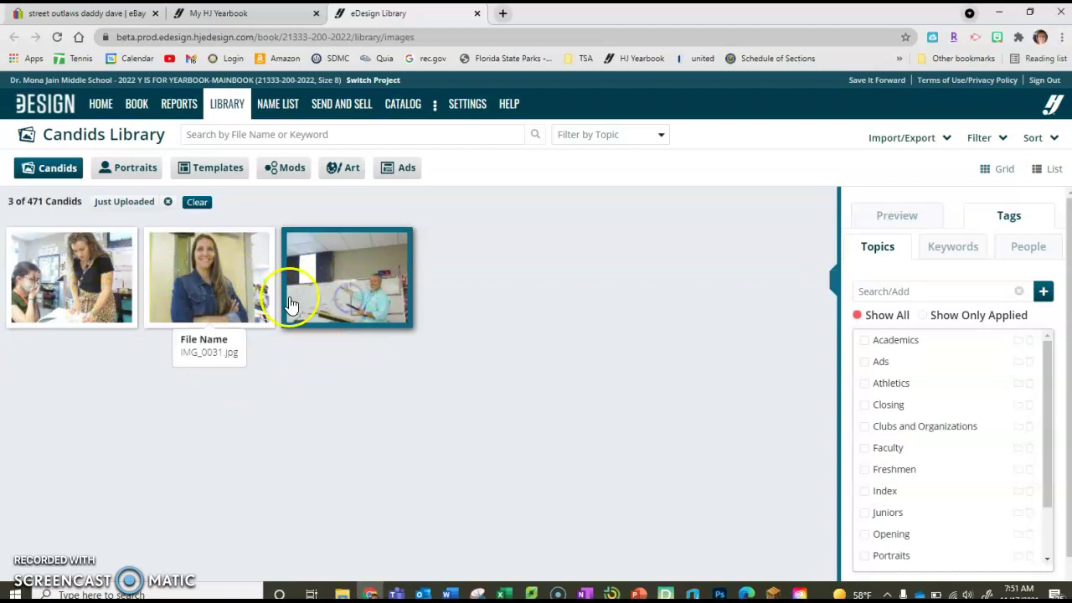
click(239, 291)
click(99, 291)
click(239, 293)
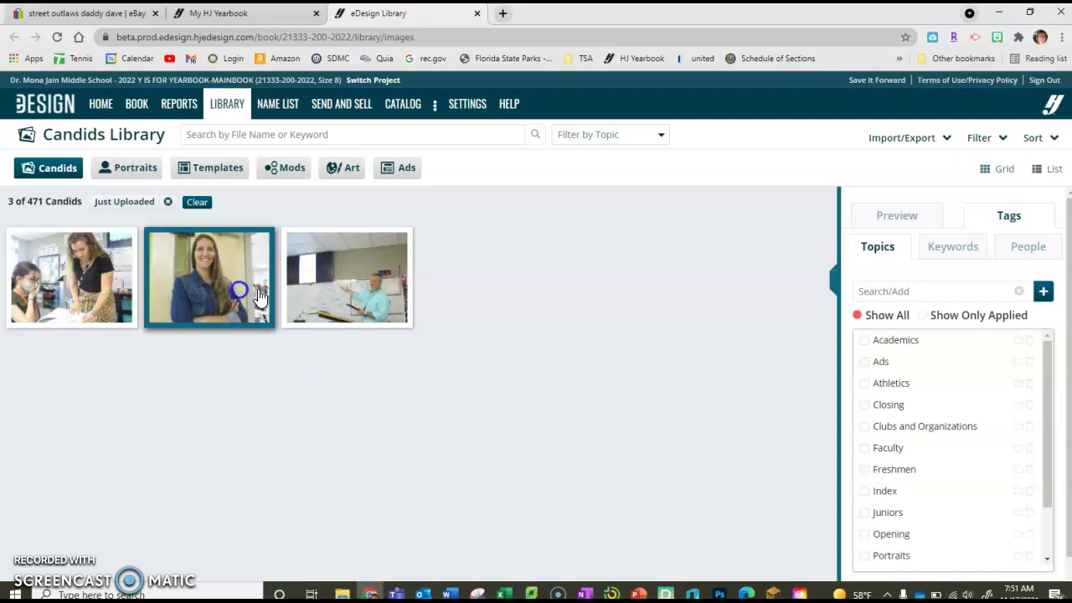
click(331, 295)
ctrl+click(191, 289)
ctrl+click(81, 281)
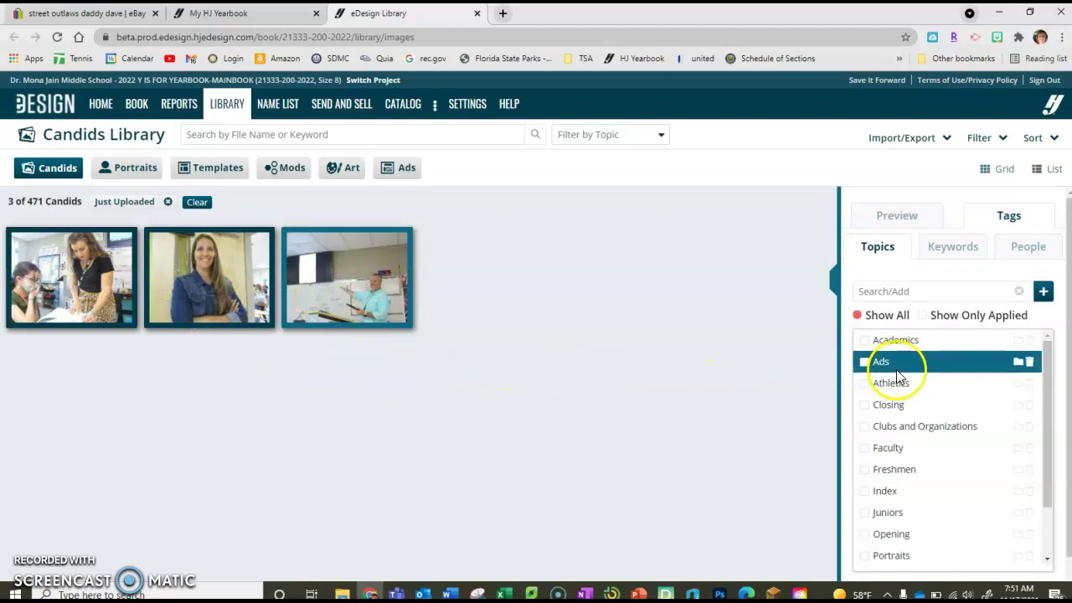
Examine the topics and keywords available for tagging the selected photos
scroll(925, 360, down, 2)
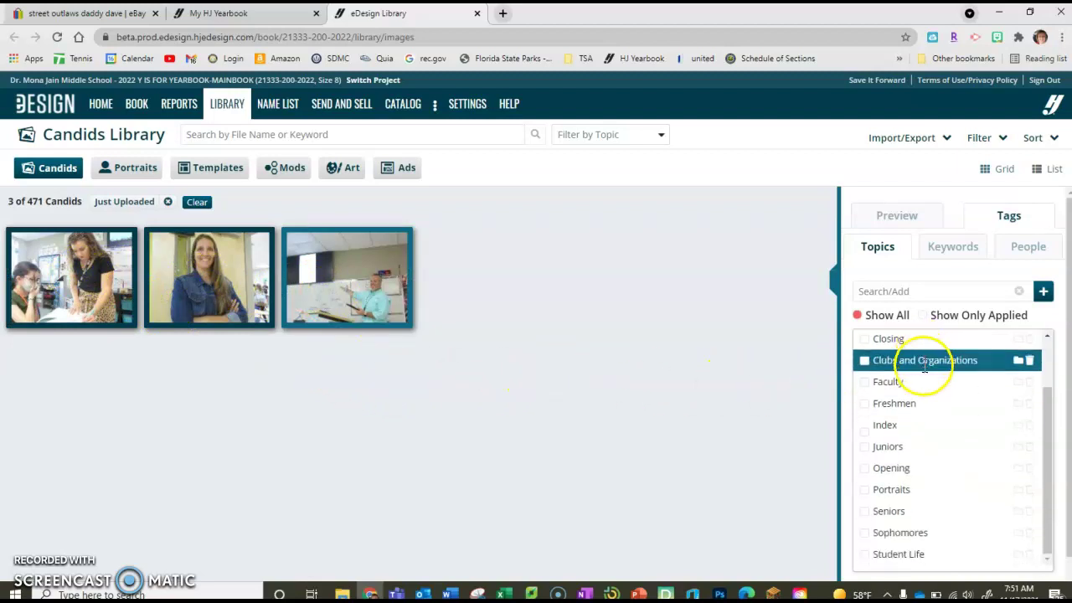
scroll(921, 394, down, 1)
scroll(915, 422, up, 2)
scroll(922, 385, up, 1)
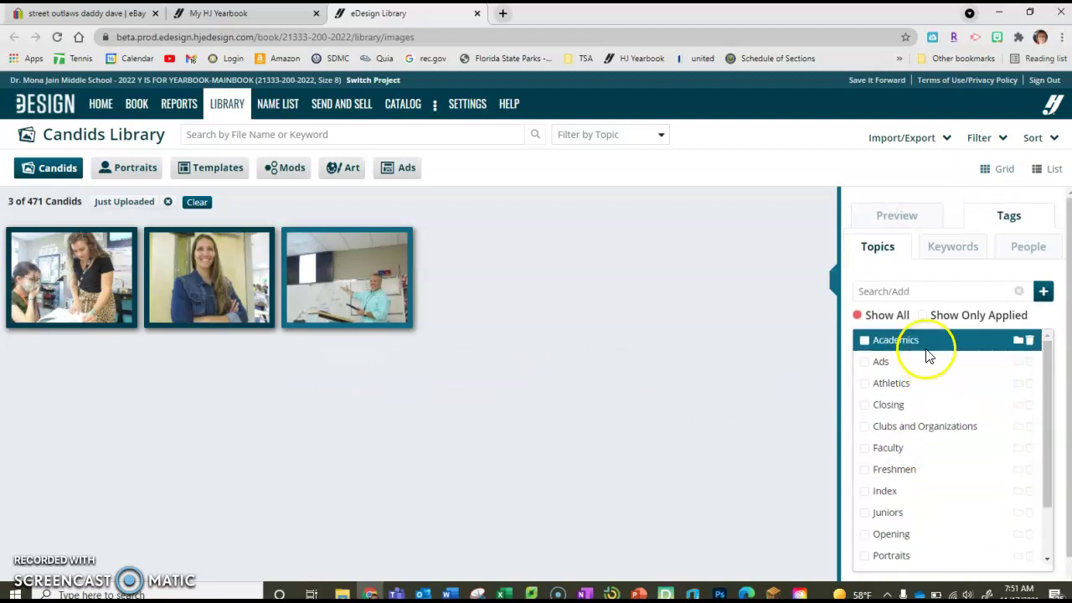
click(955, 254)
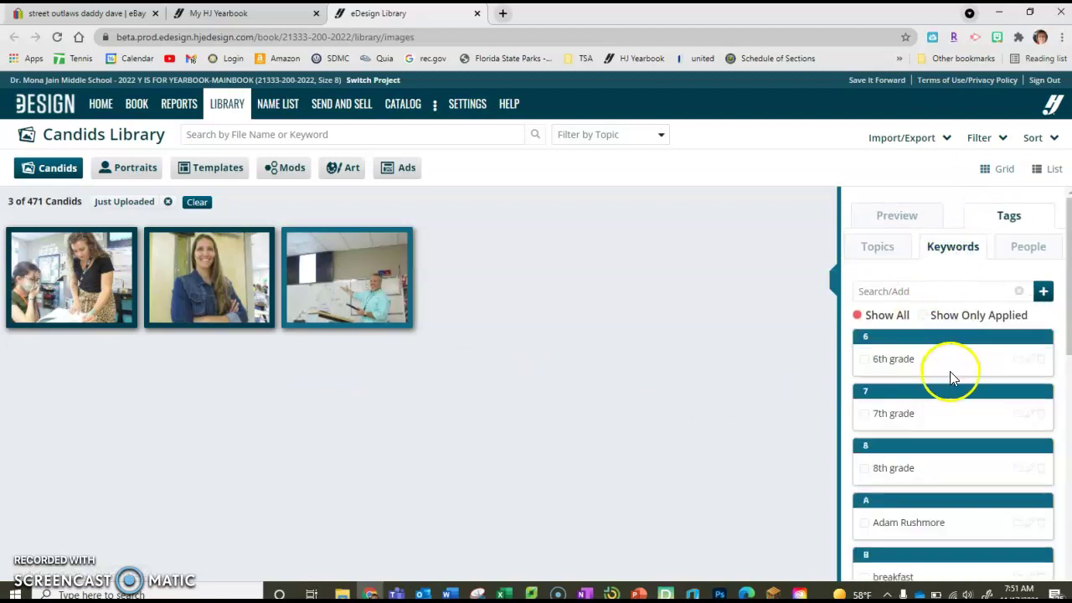
scroll(950, 377, down, 5)
scroll(945, 433, down, 5)
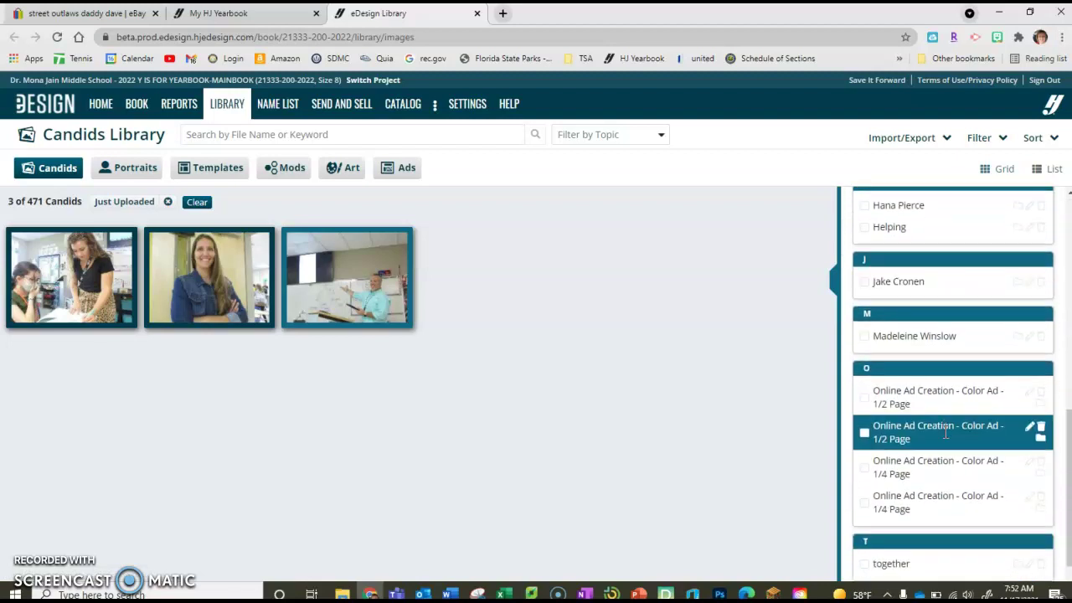
scroll(947, 436, down, 1)
click(922, 504)
scroll(921, 494, up, 10)
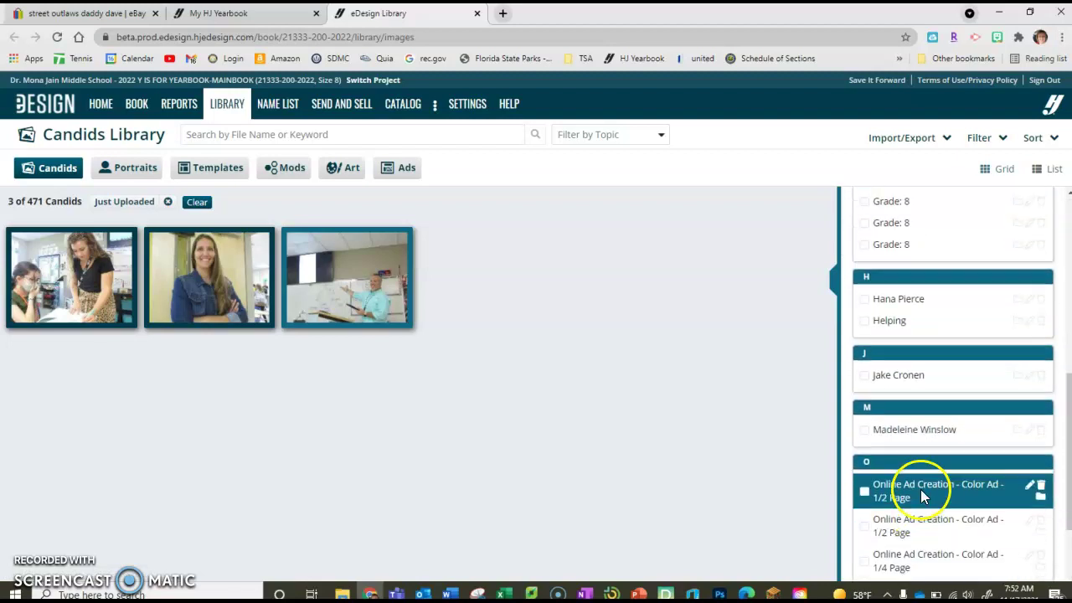
scroll(930, 403, up, 1)
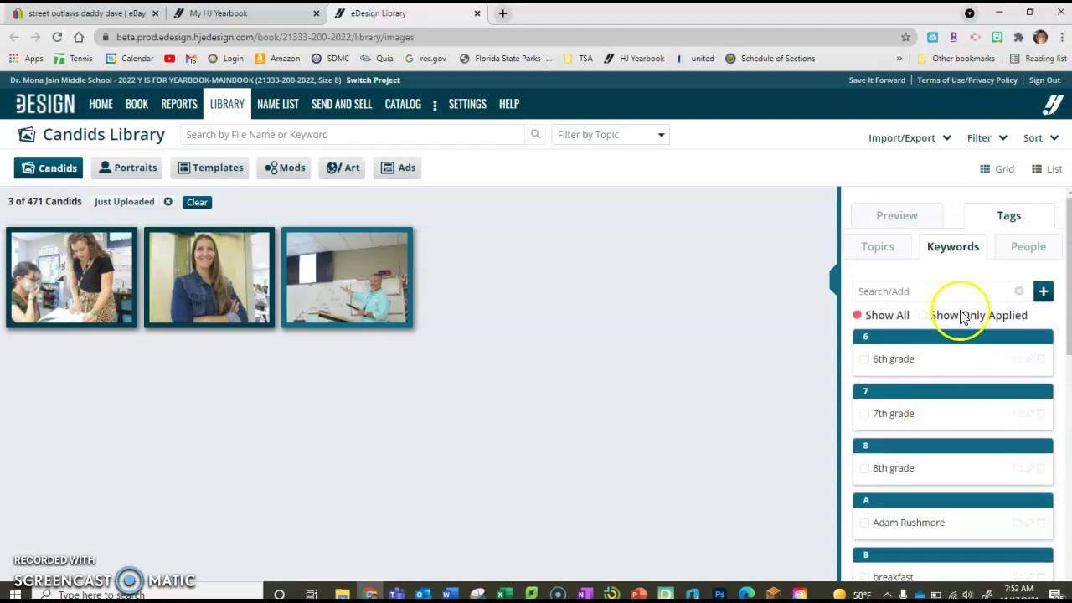
Create the keyword "Faculty" and apply it to the three selected photos
click(883, 291)
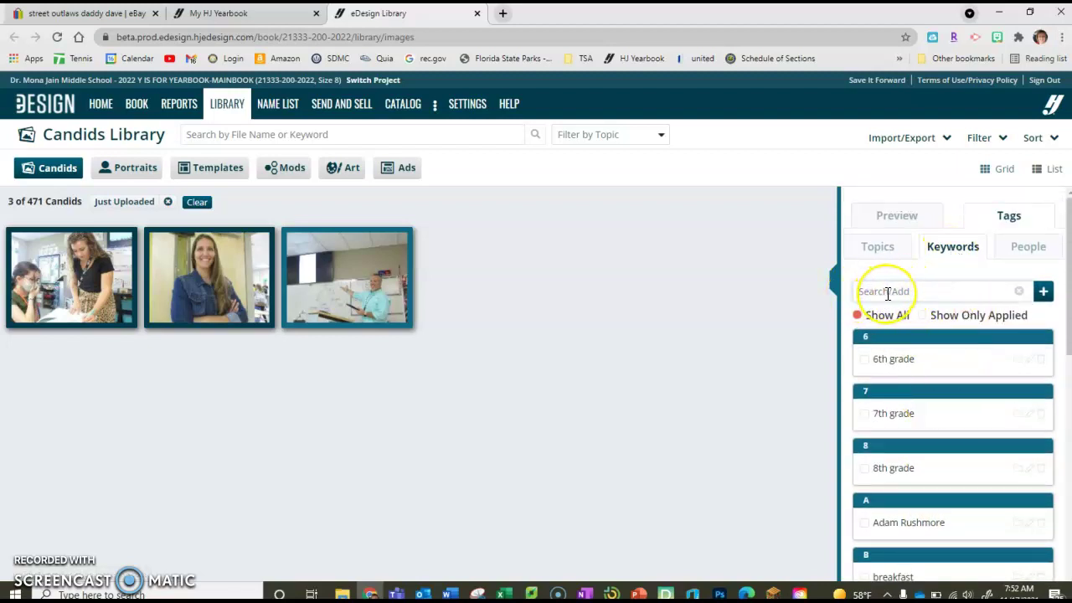
text(Faculty)
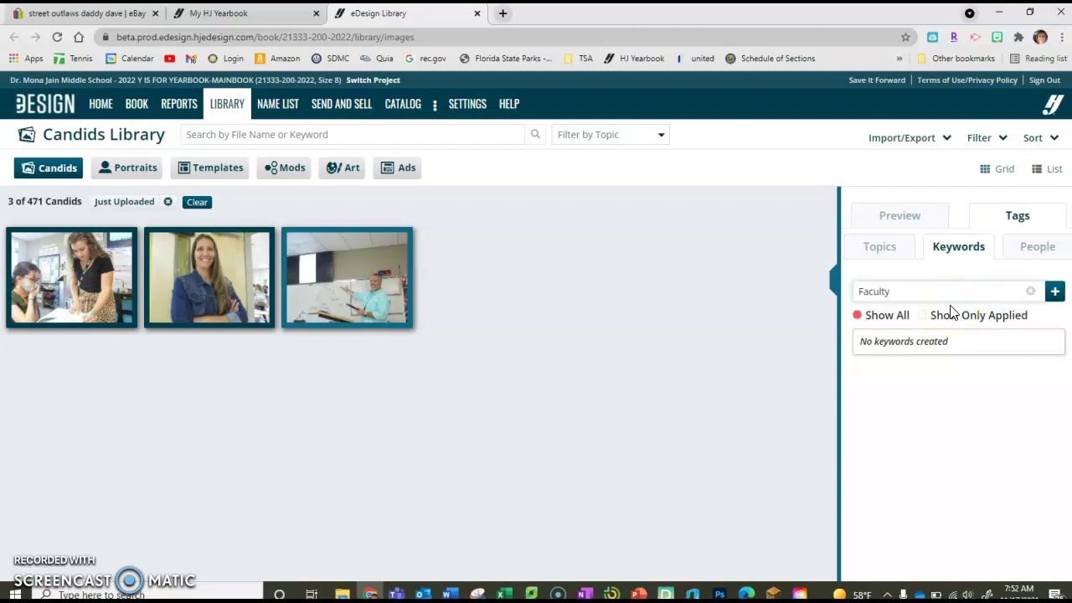
click(1054, 293)
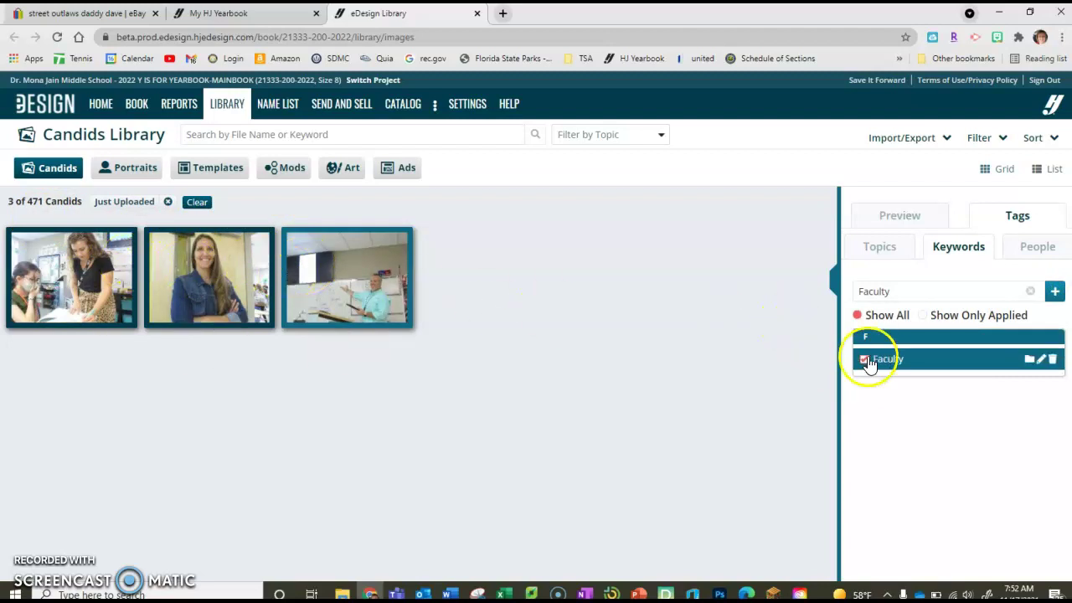
click(921, 402)
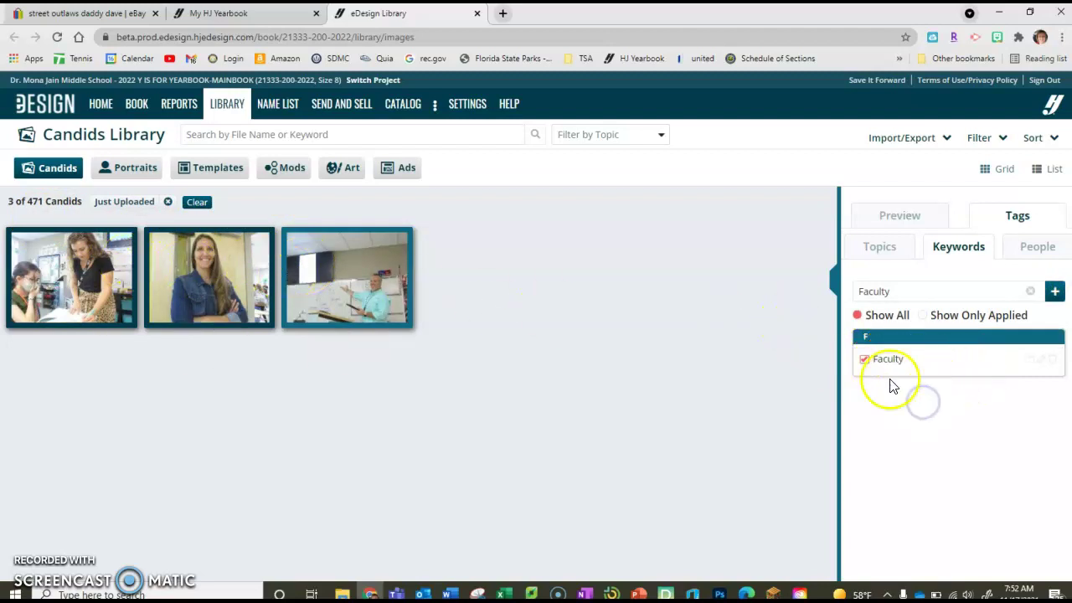
click(905, 360)
Check the Faculty entry in the full keyword list for the three selected photos
click(884, 248)
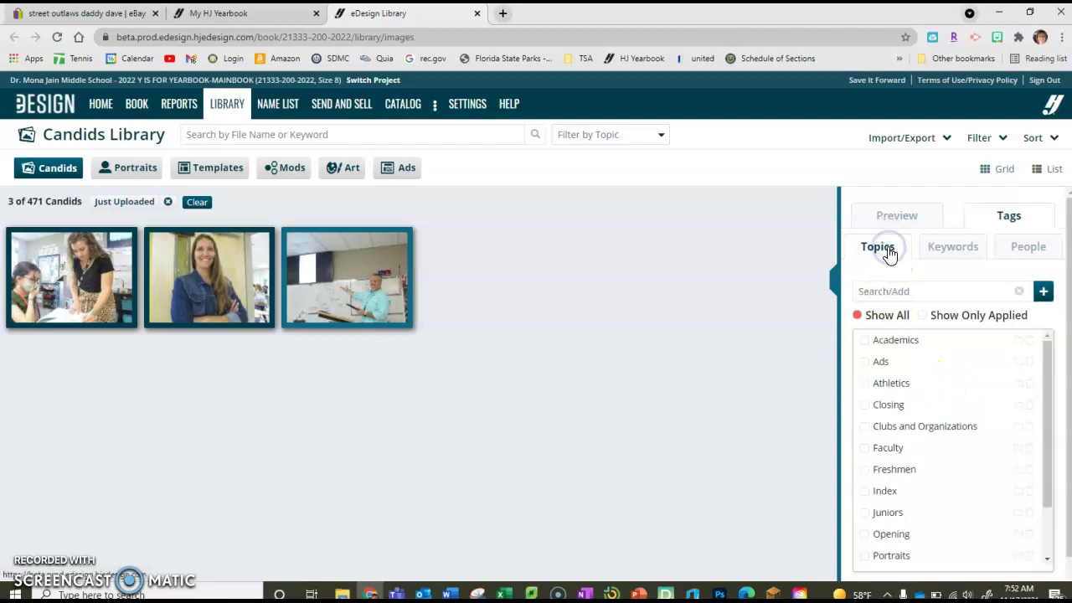
click(956, 253)
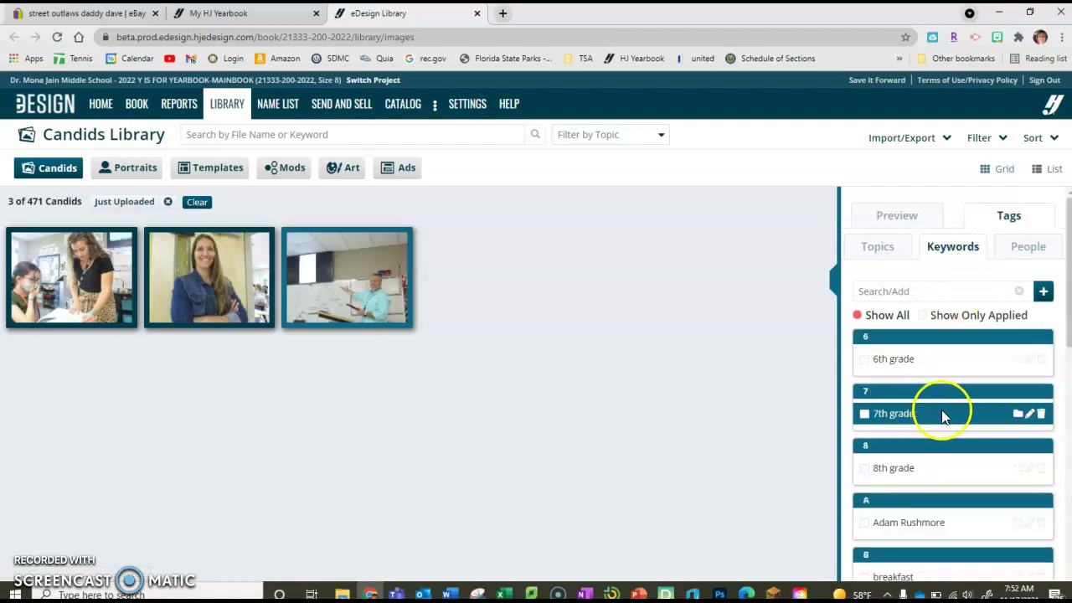
scroll(944, 415, down, 3)
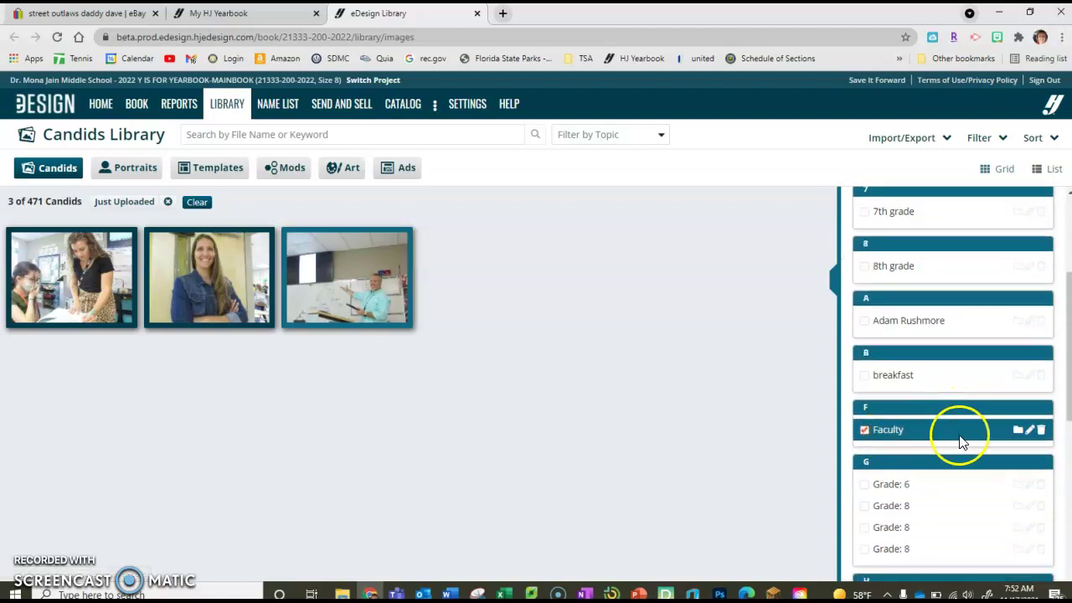
click(864, 430)
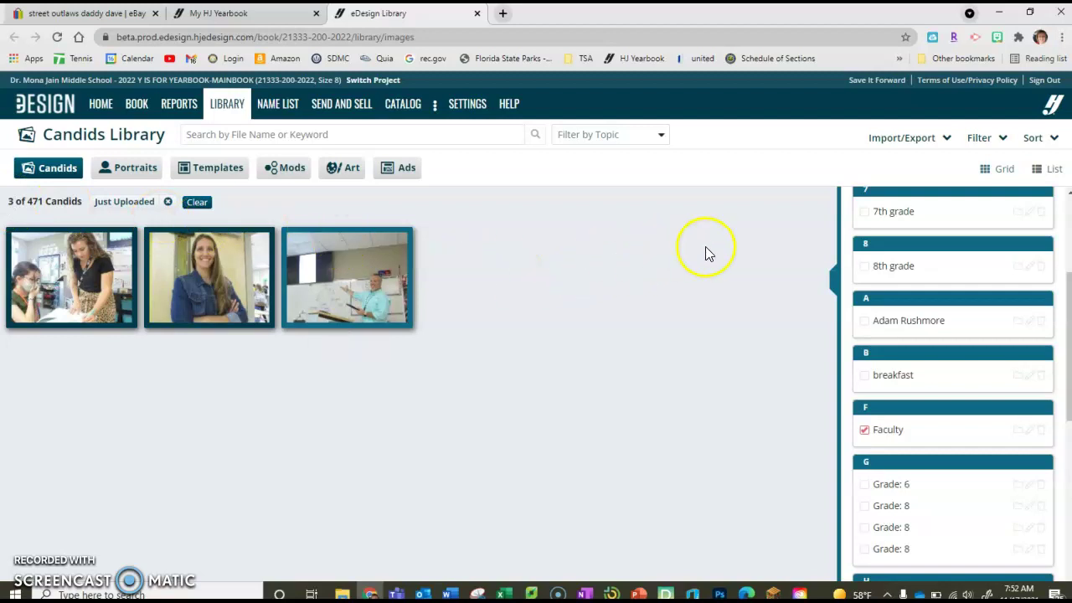
Show all candids again and tag the first photo in the second row, students in a hallway, with the keyword "Grade: 6"
click(47, 167)
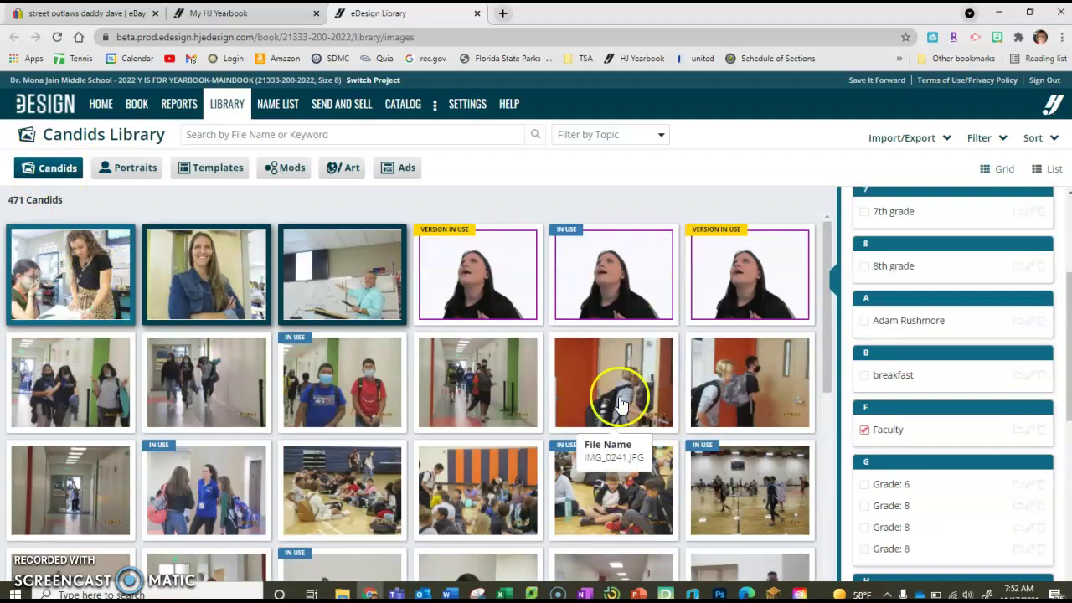
click(455, 267)
click(94, 390)
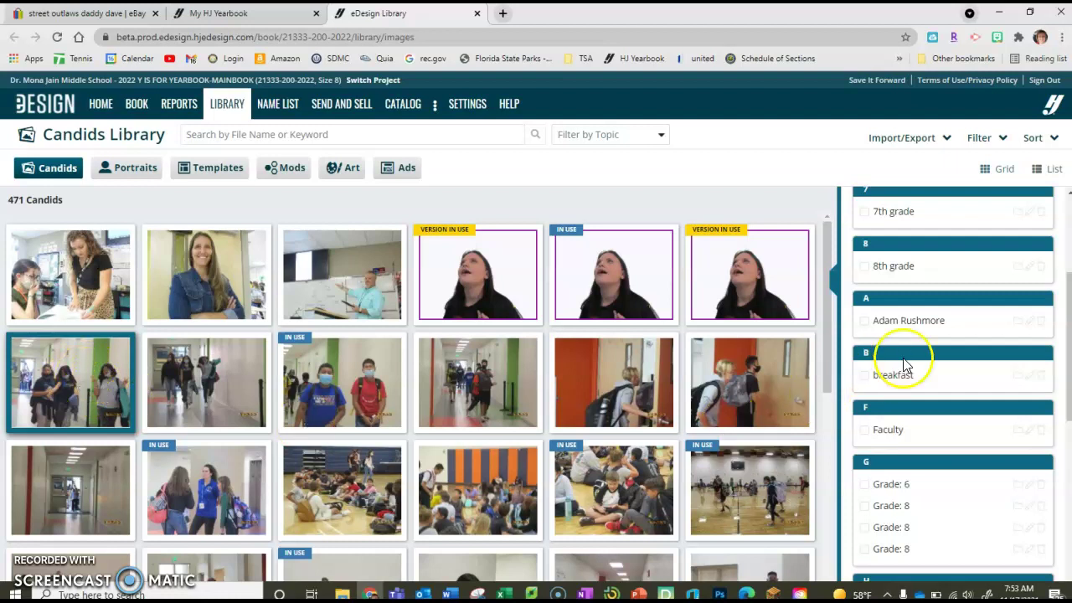
scroll(945, 355, up, 3)
scroll(945, 352, down, 5)
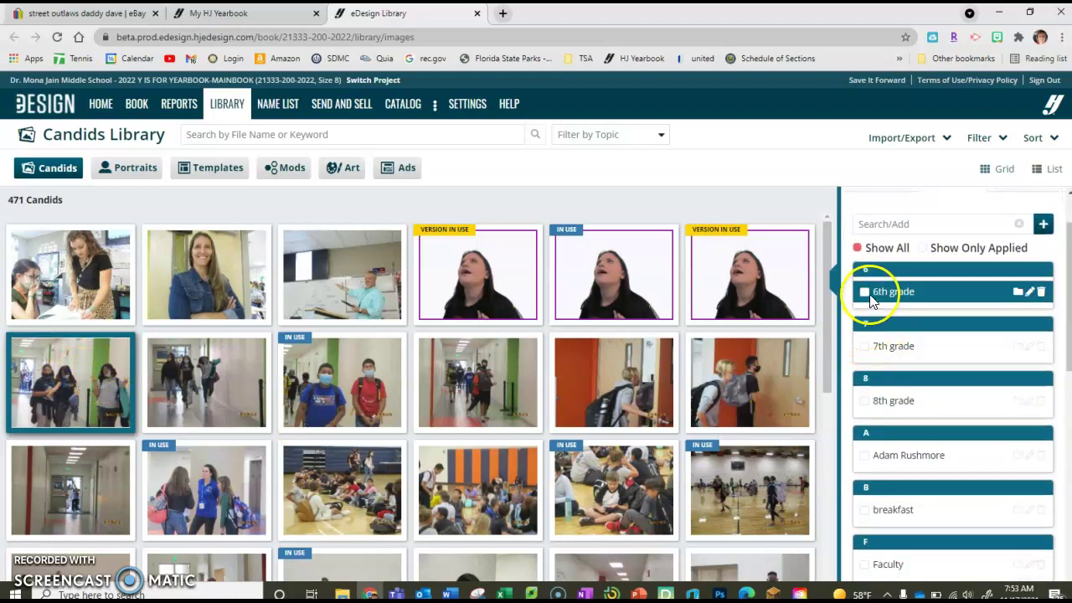
scroll(882, 342, down, 5)
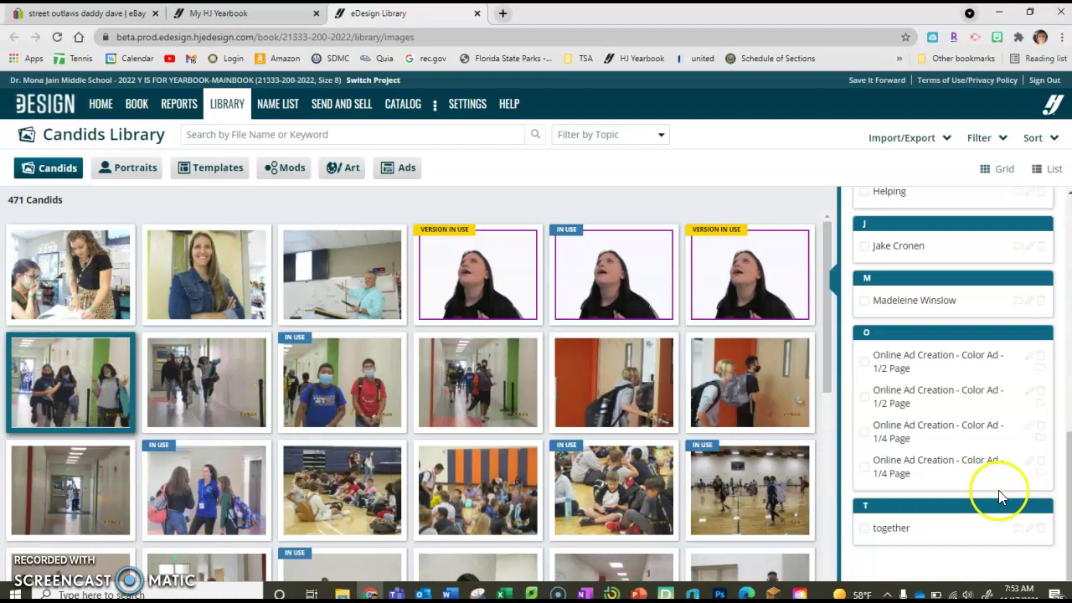
scroll(917, 473, up, 3)
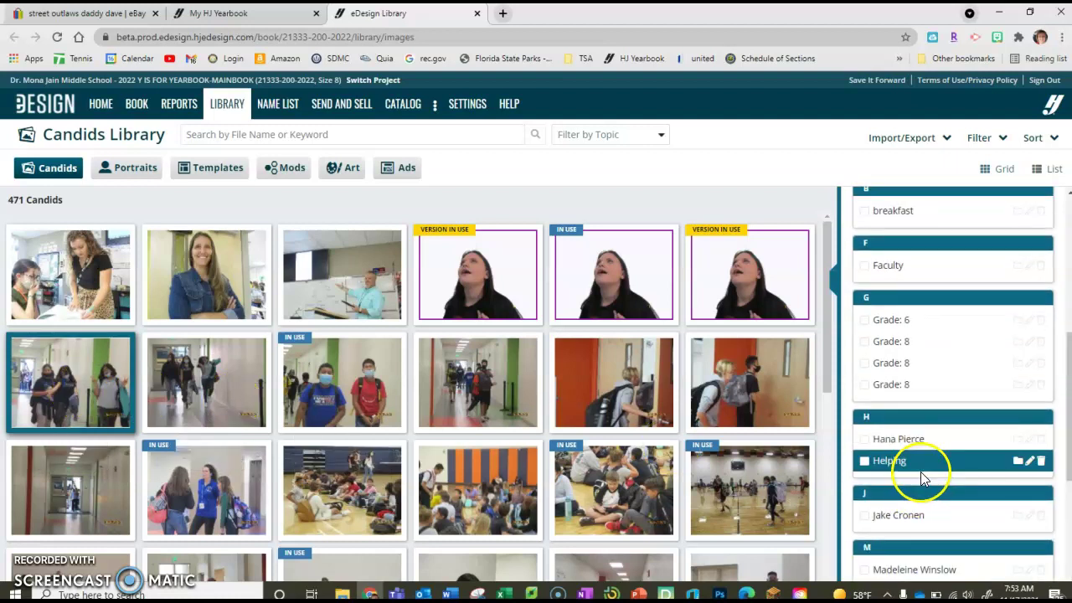
scroll(921, 469, up, 1)
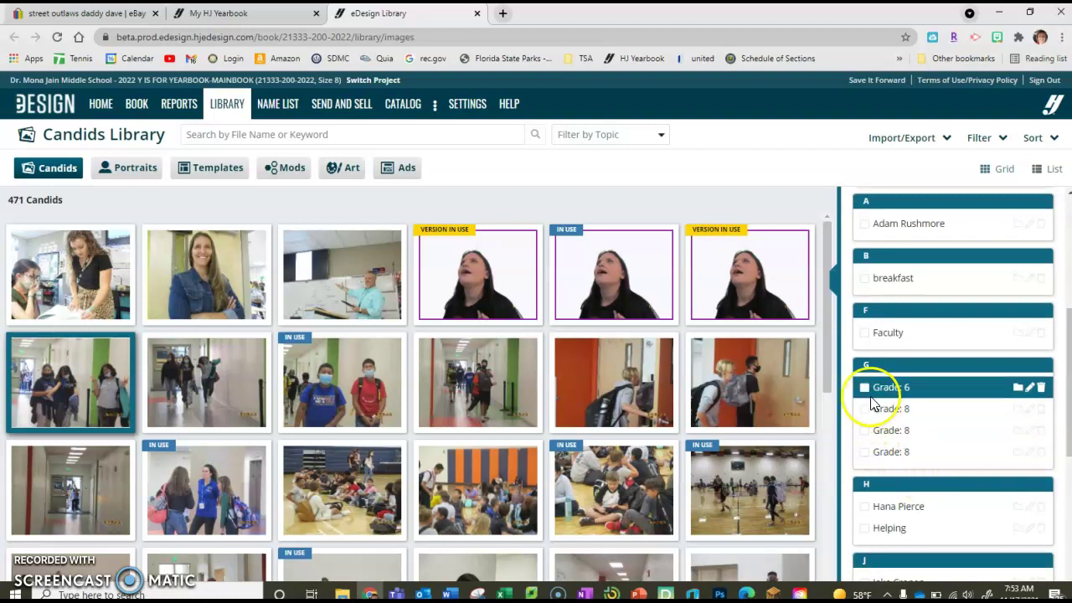
scroll(893, 412, up, 3)
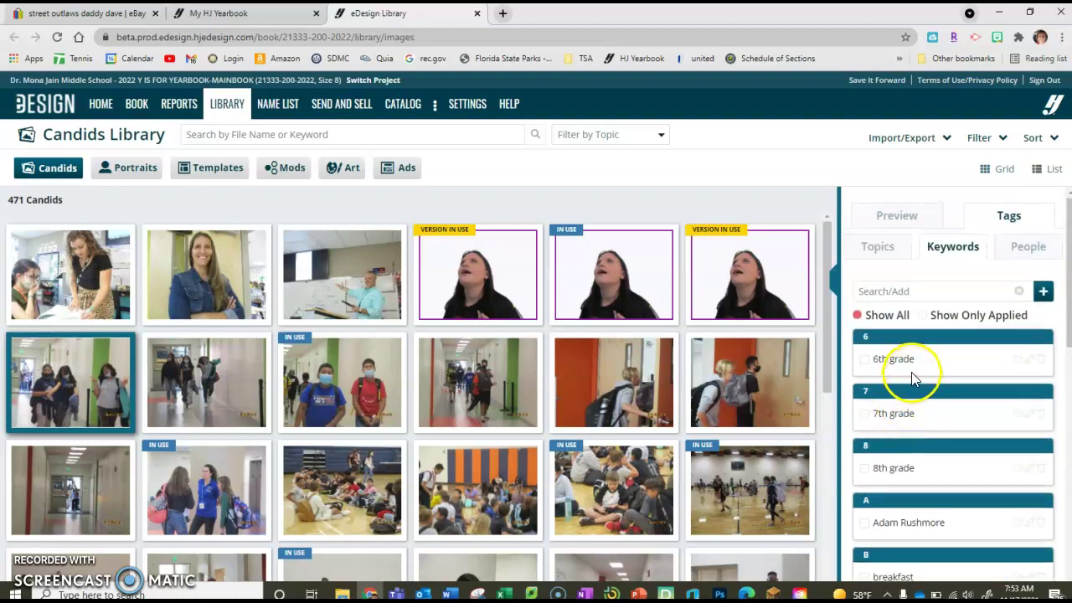
scroll(908, 468, down, 1)
scroll(908, 467, down, 5)
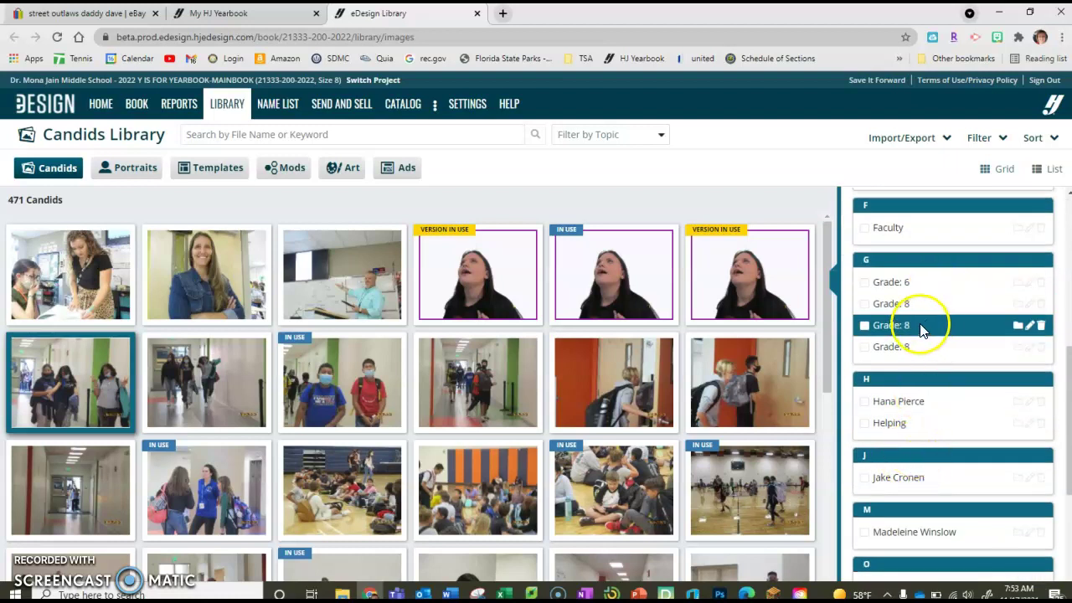
click(867, 283)
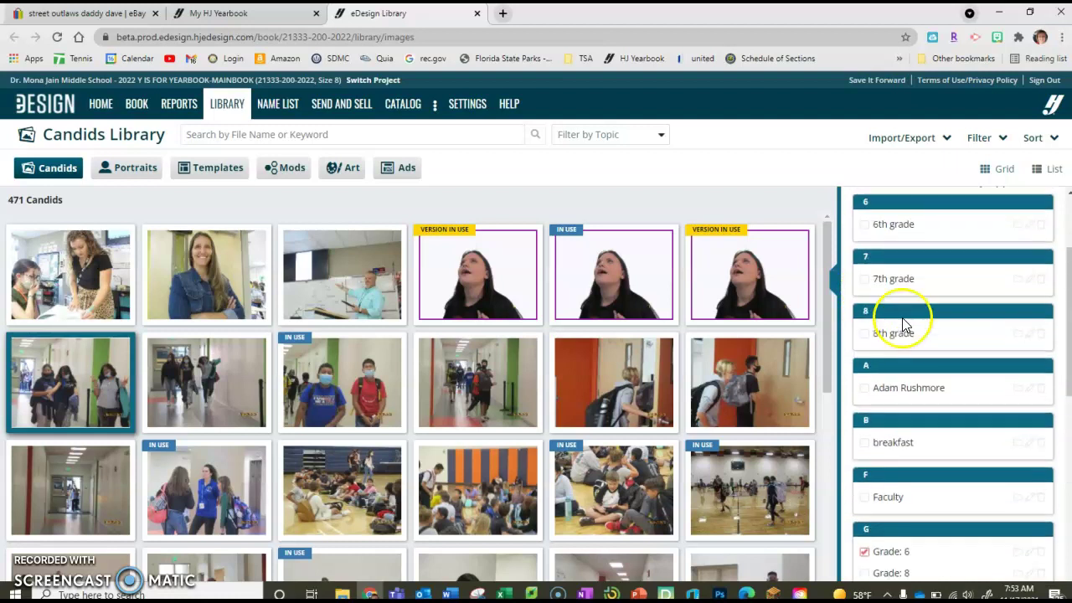